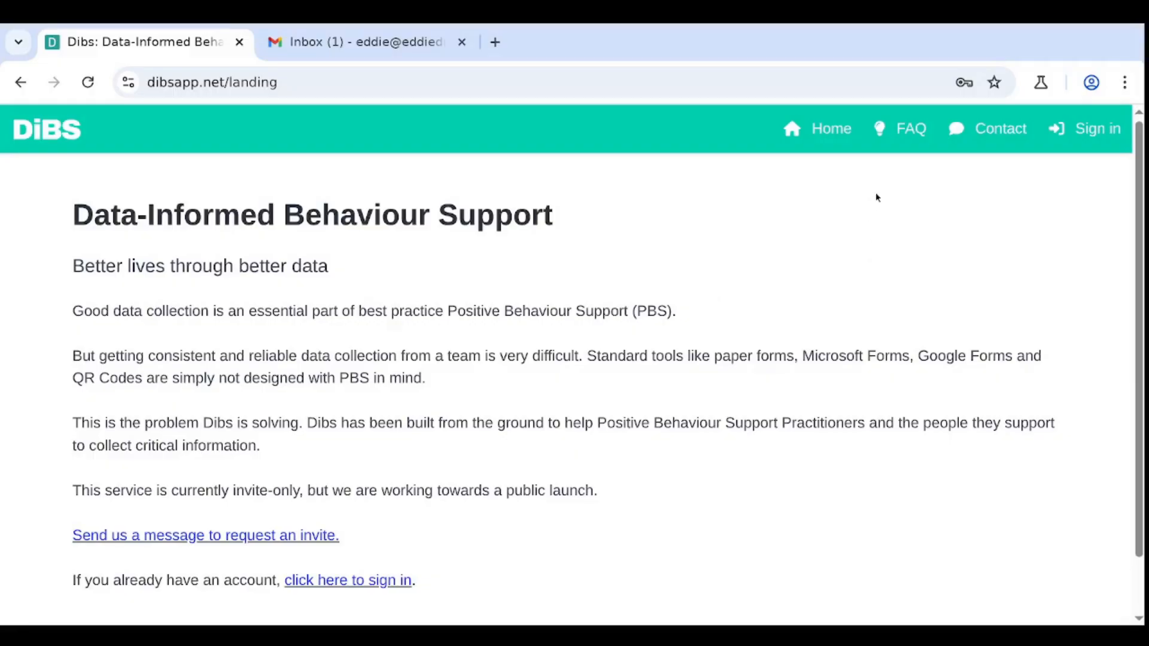
Open the FAQ page and read through its privacy and data security answers to the end.
{"action": "left_click", "coordinate": [898, 130]}
{"action": "scroll", "coordinate": [332, 263], "scroll_direction": "down", "scroll_amount": 15}
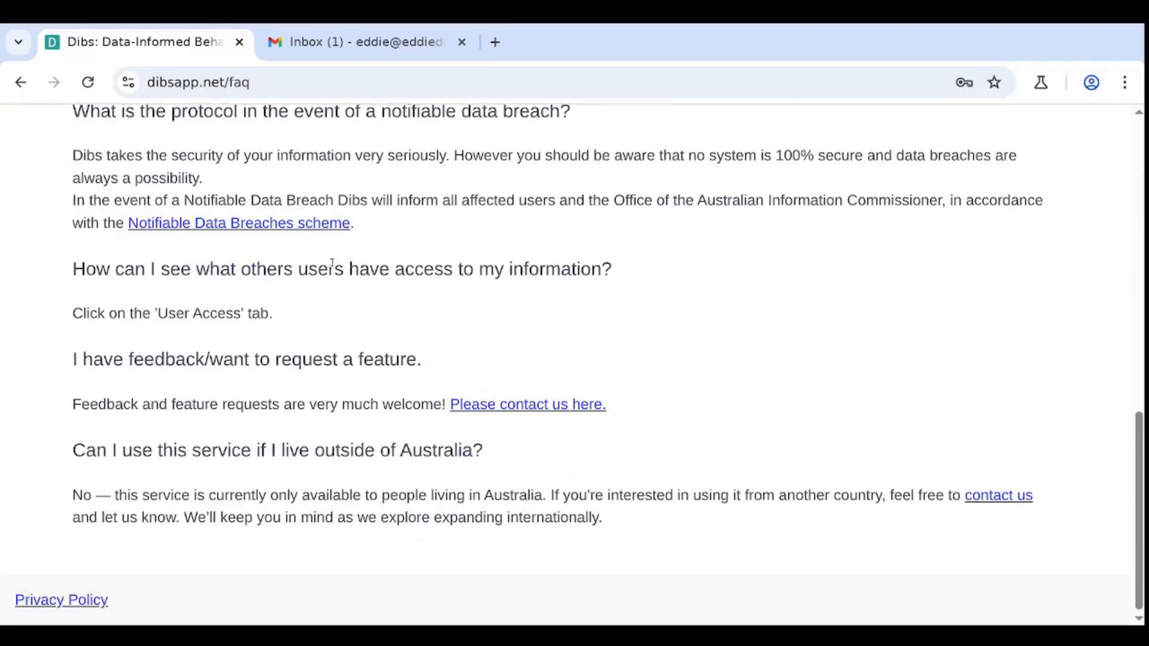
{"action": "scroll", "coordinate": [332, 264], "scroll_direction": "up", "scroll_amount": 15}
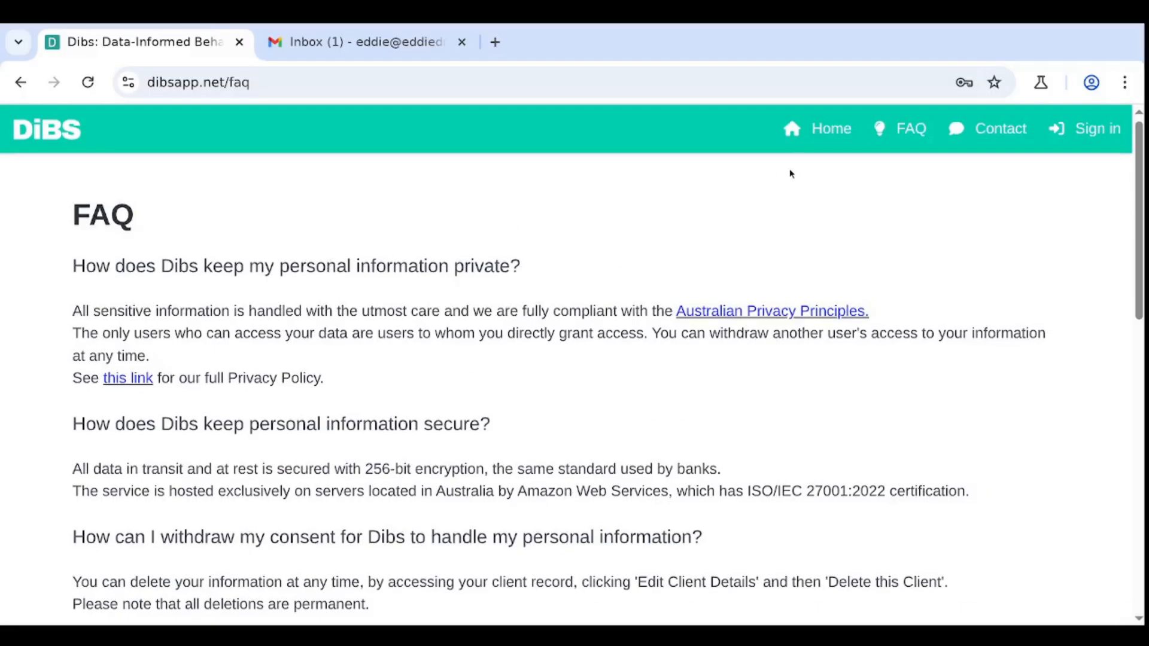
{"action": "scroll", "coordinate": [565, 216], "scroll_direction": "down", "scroll_amount": 15}
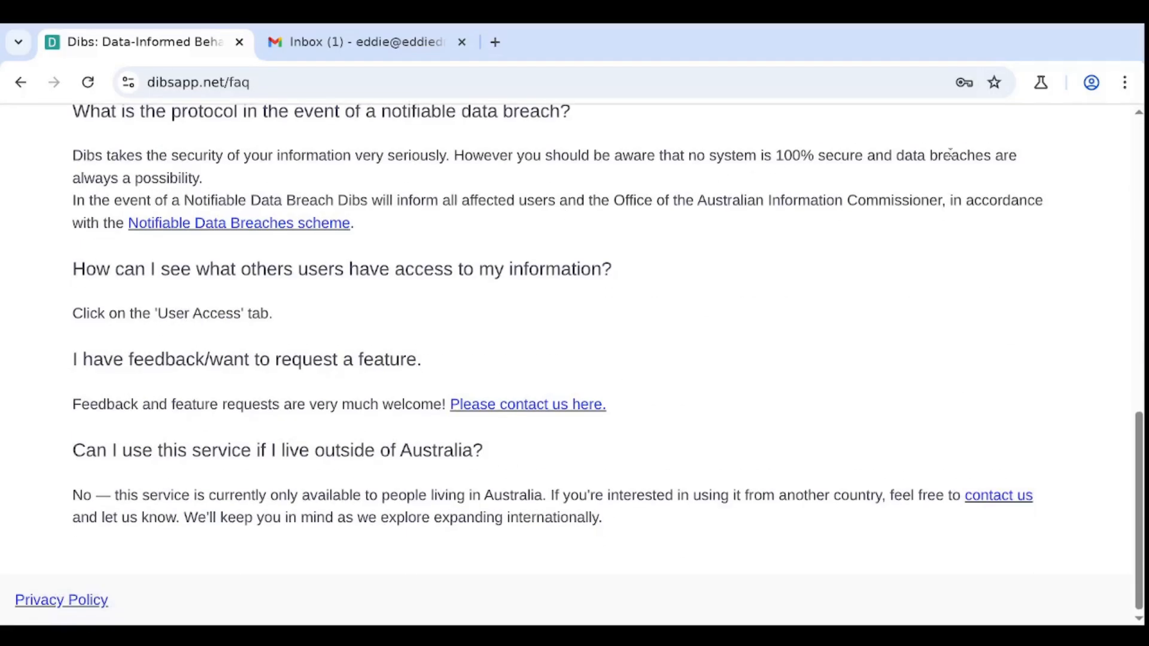
{"action": "scroll", "coordinate": [563, 218], "scroll_direction": "up", "scroll_amount": 15}
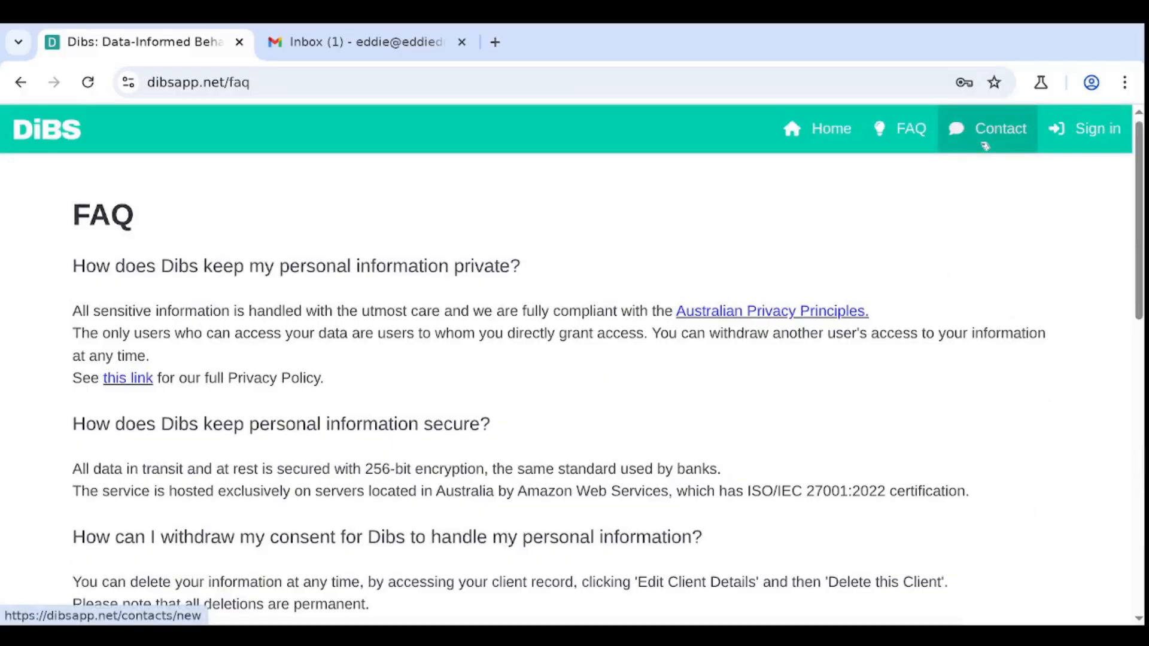
View the contact form and the Privacy Policy, and return to the home page.
{"action": "left_click", "coordinate": [985, 146]}
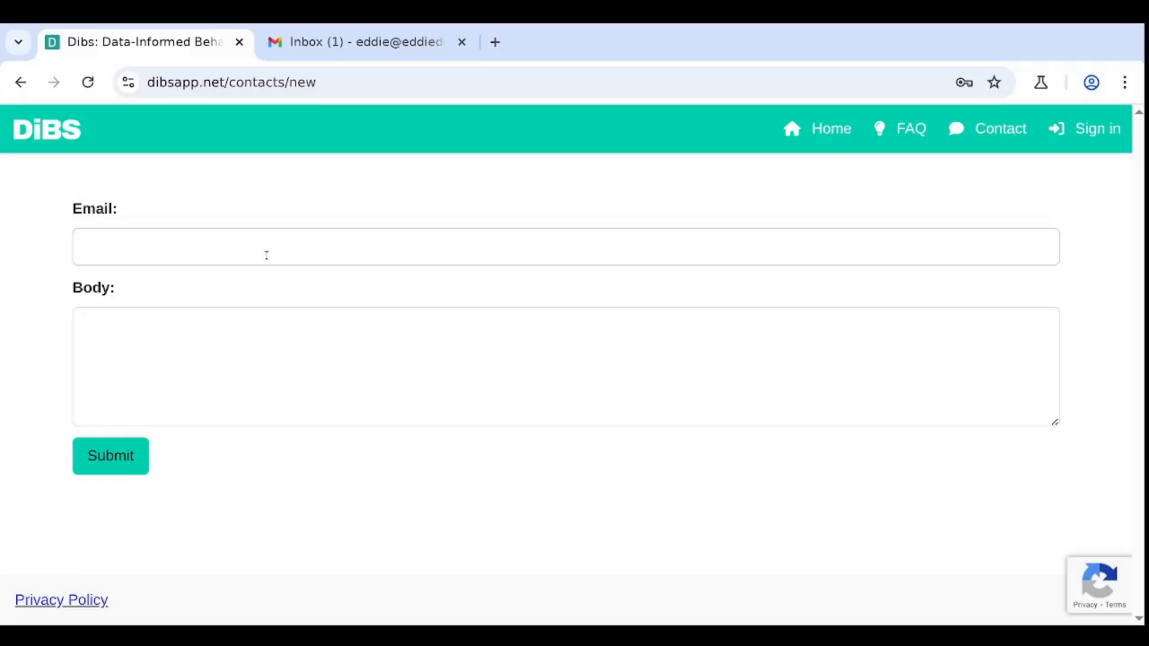
{"action": "left_click", "coordinate": [98, 601]}
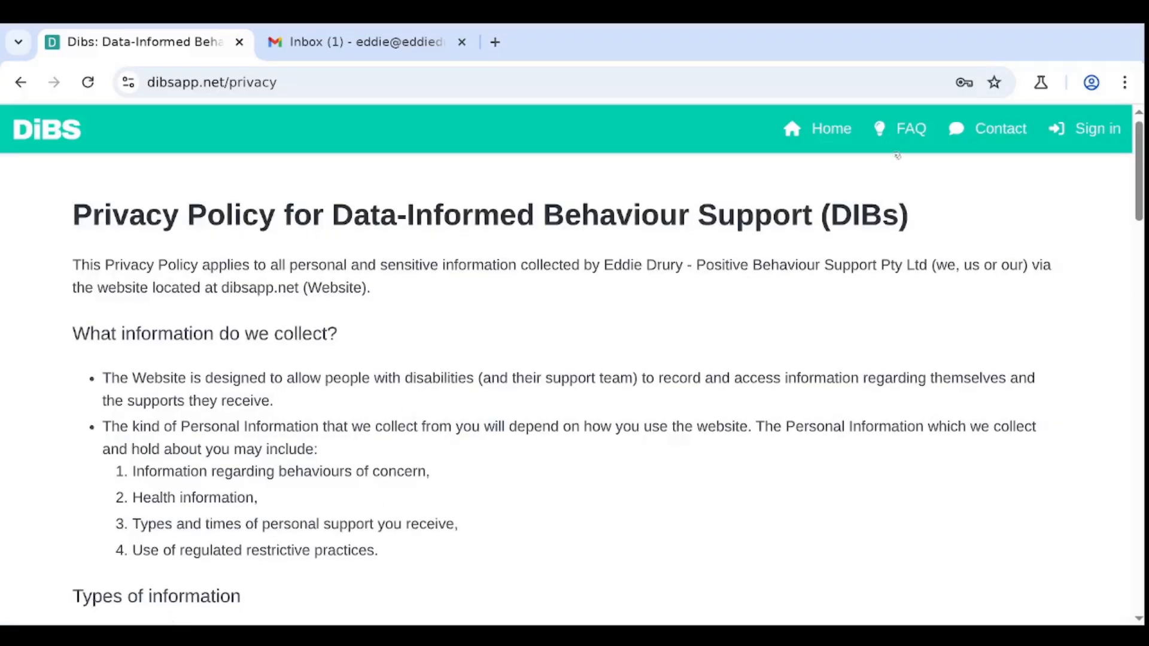
{"action": "left_click", "coordinate": [832, 130]}
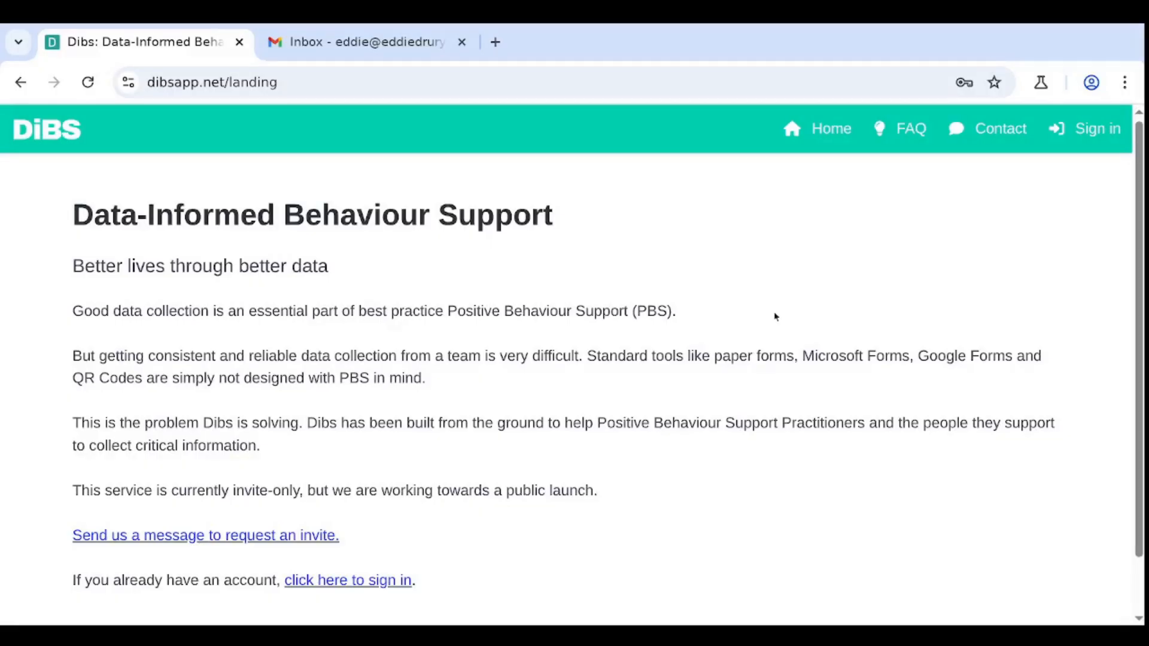
Switch to Gmail, open the "Invitation instructions" email and accept the invitation.
{"action": "key", "text": "ctrl+Tab"}
{"action": "left_click", "coordinate": [713, 267]}
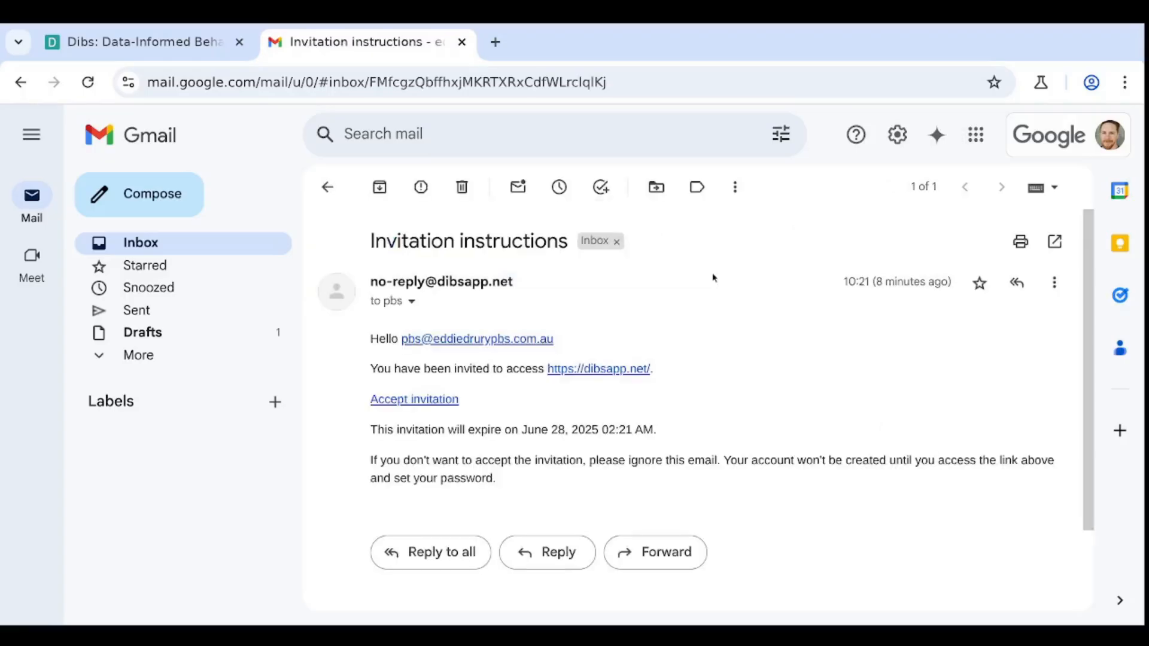
{"action": "left_click", "coordinate": [425, 400]}
Enter and confirm a new account password and submit it to set the password.
{"action": "left_click", "coordinate": [440, 287]}
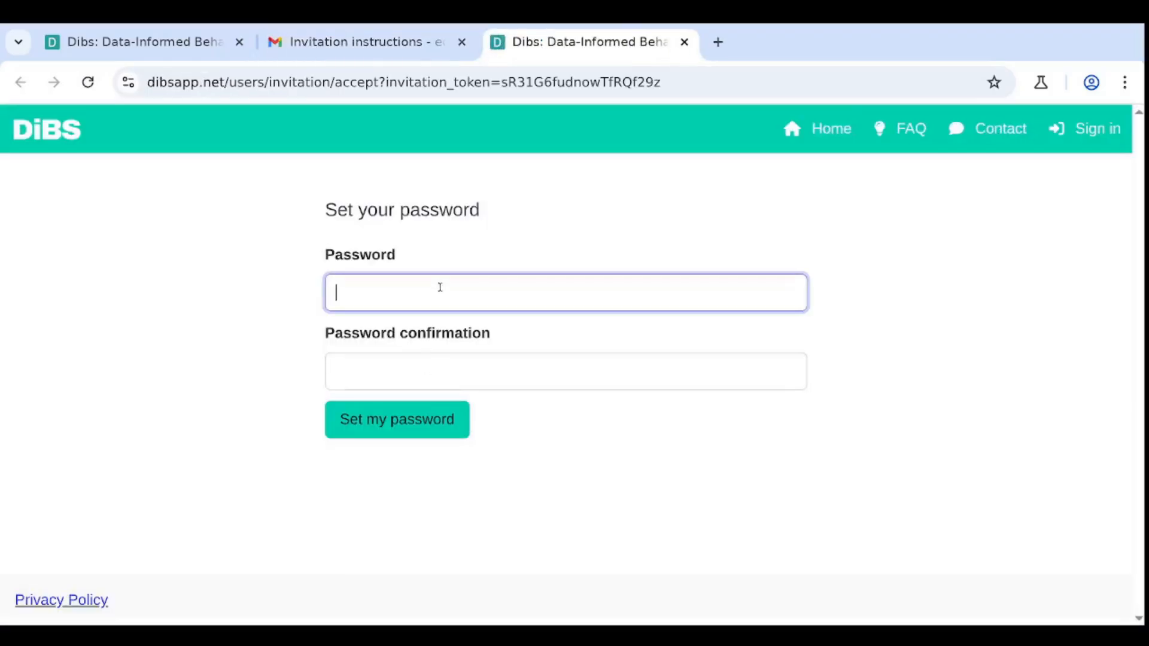
{"action": "type", "text": "•••••••••••••"}
{"action": "key", "text": "Tab"}
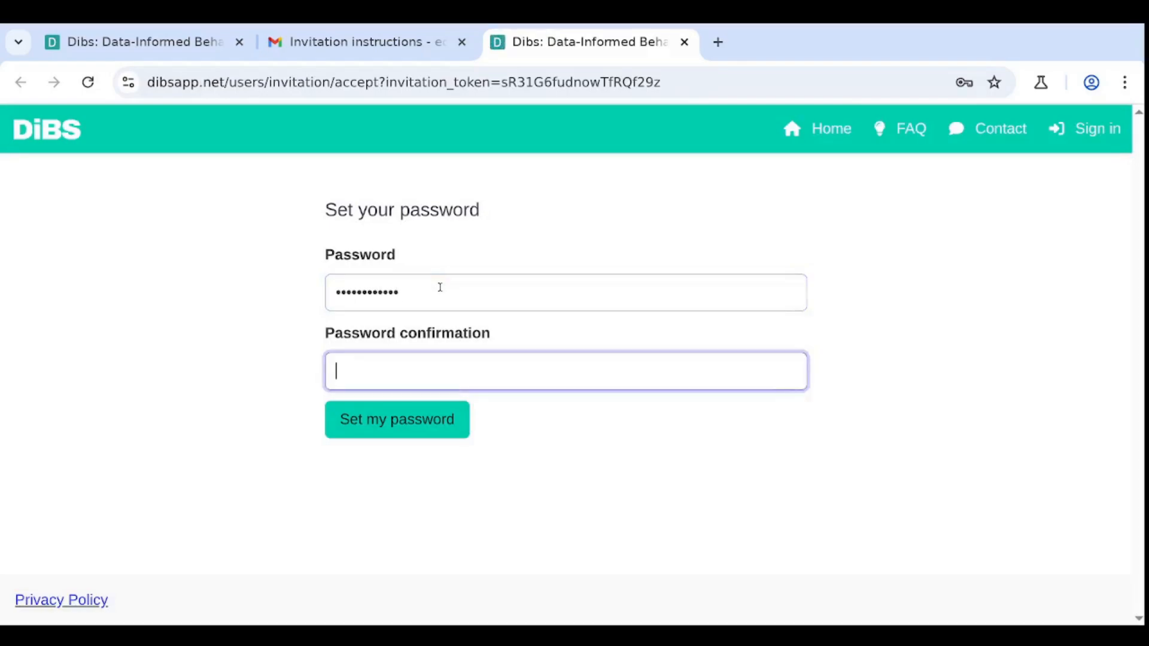
{"action": "type", "text": "•••••••••••••"}
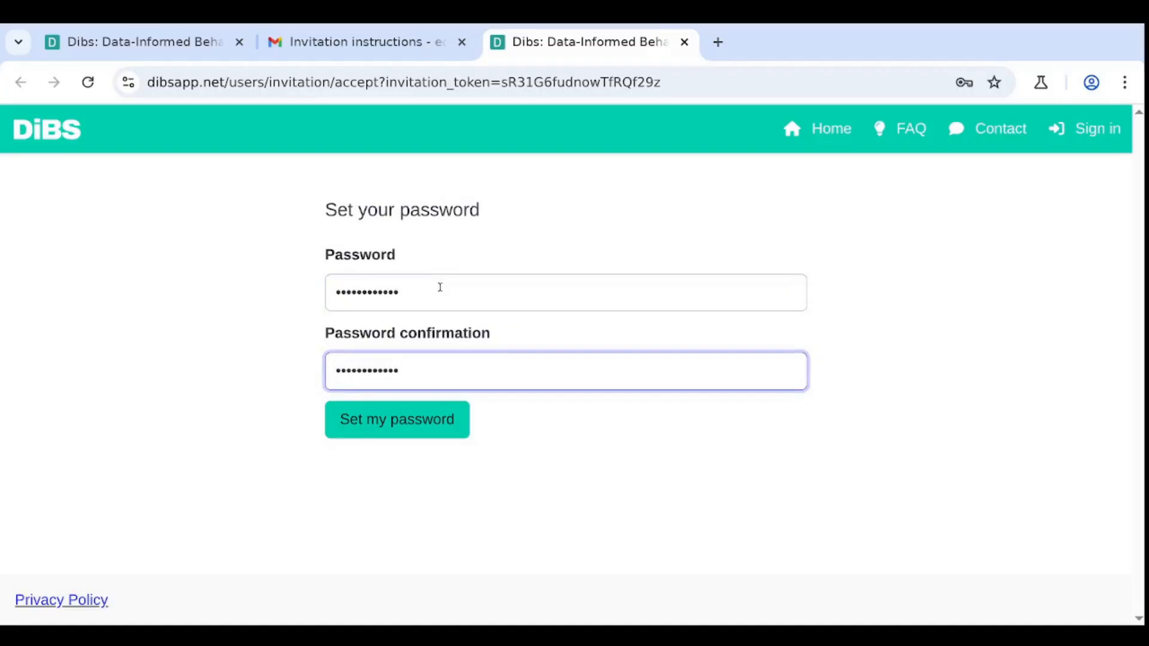
{"action": "key", "text": "Return"}
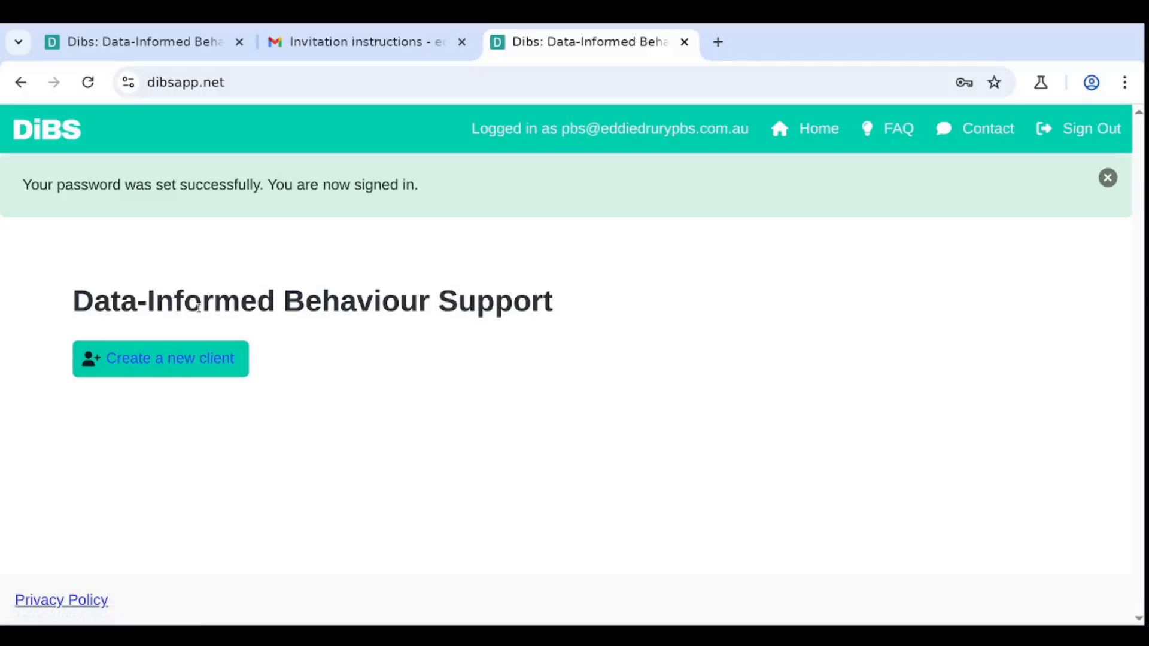
Start creating a new client and enter the client's name.
{"action": "left_click", "coordinate": [208, 365]}
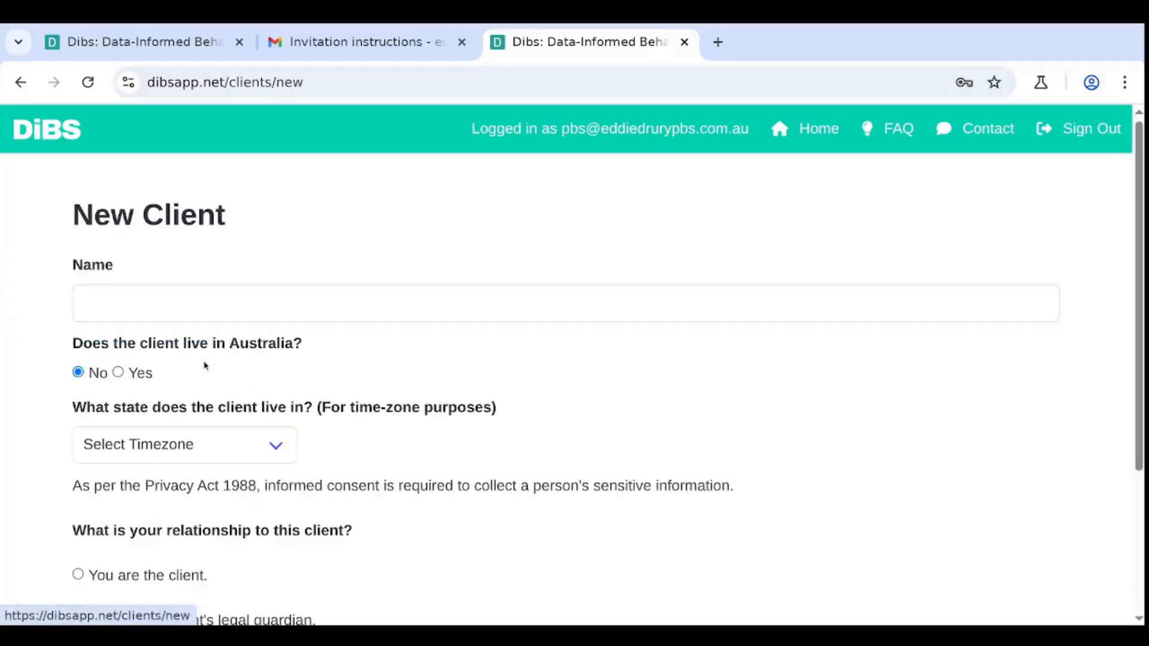
{"action": "left_click", "coordinate": [229, 299]}
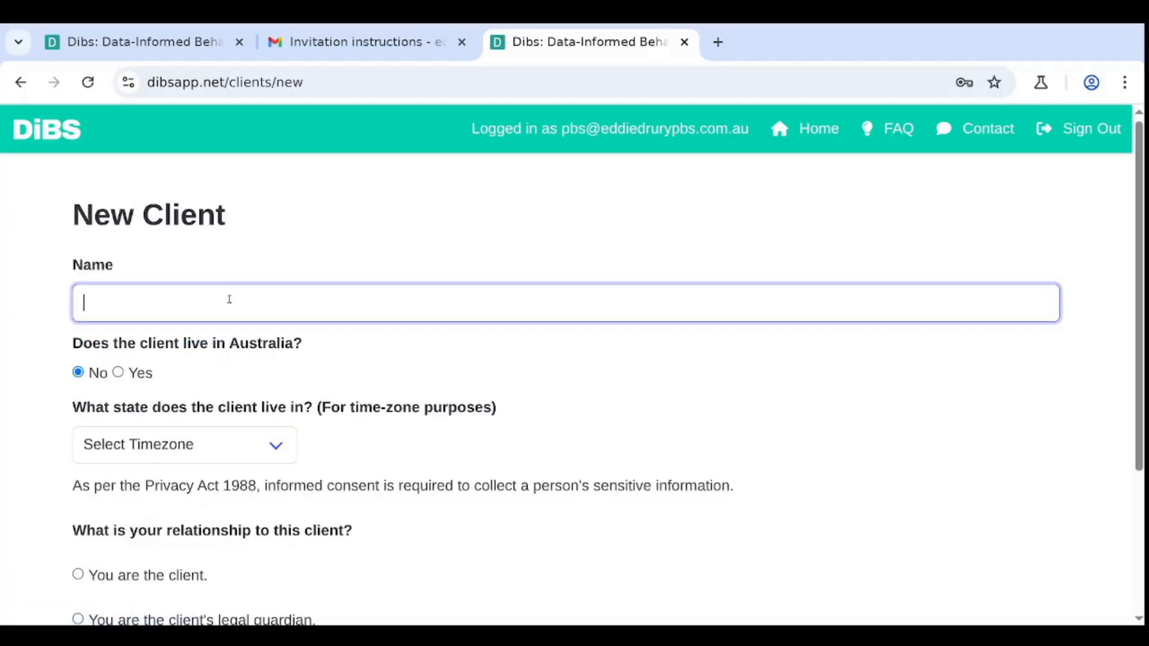
{"action": "type", "text": "Johnny Tutorial"}
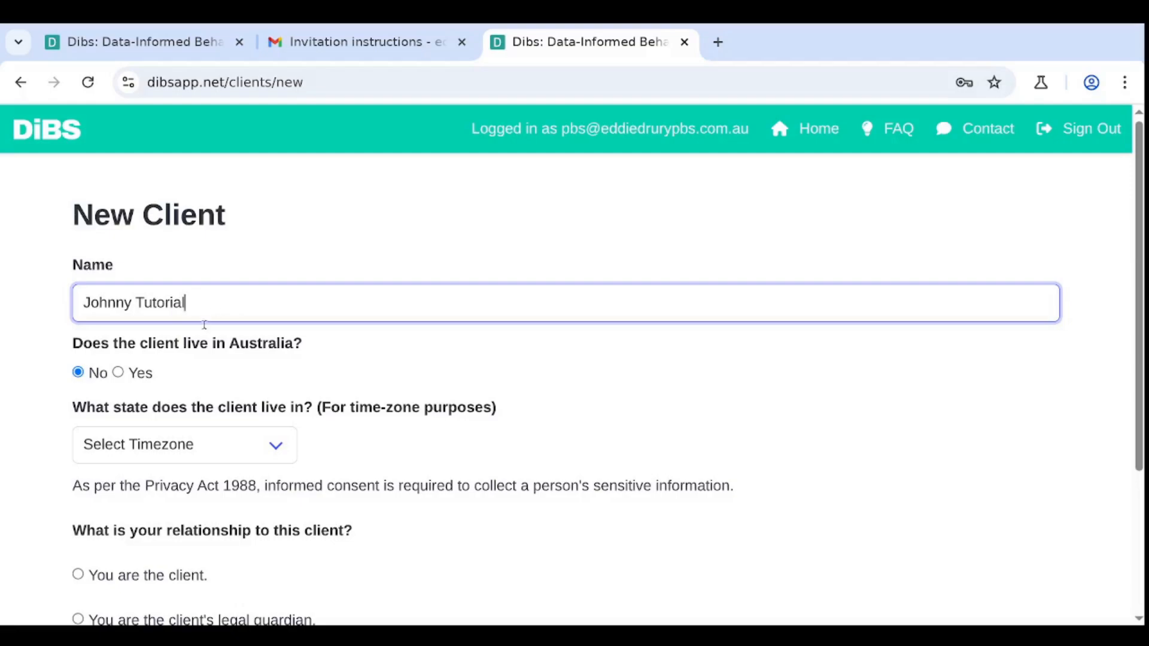
Mark the client as living in Australia and set their state to Western Australia.
{"action": "scroll", "coordinate": [256, 344], "scroll_direction": "down", "scroll_amount": 2}
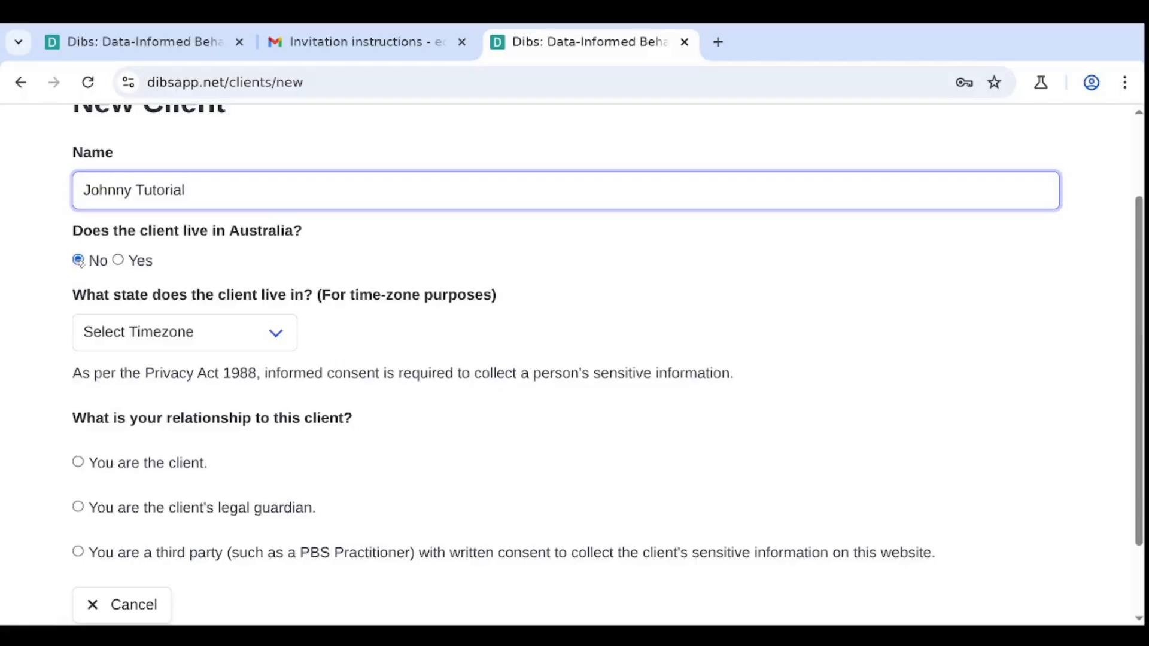
{"action": "left_click", "coordinate": [119, 261]}
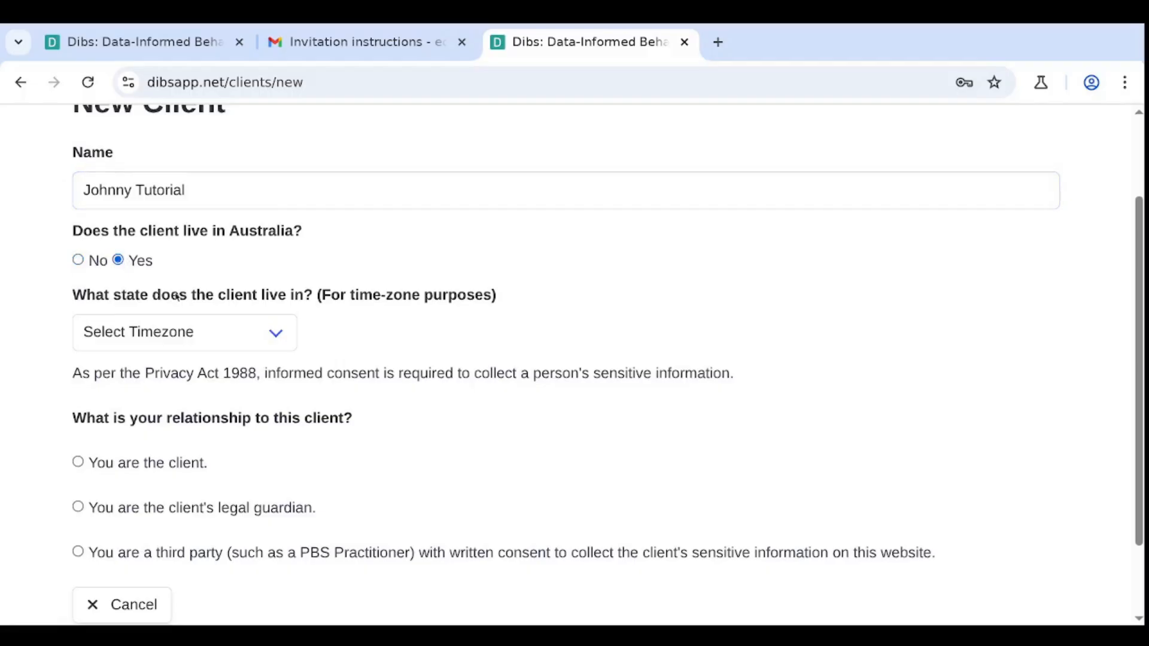
{"action": "left_click", "coordinate": [246, 337]}
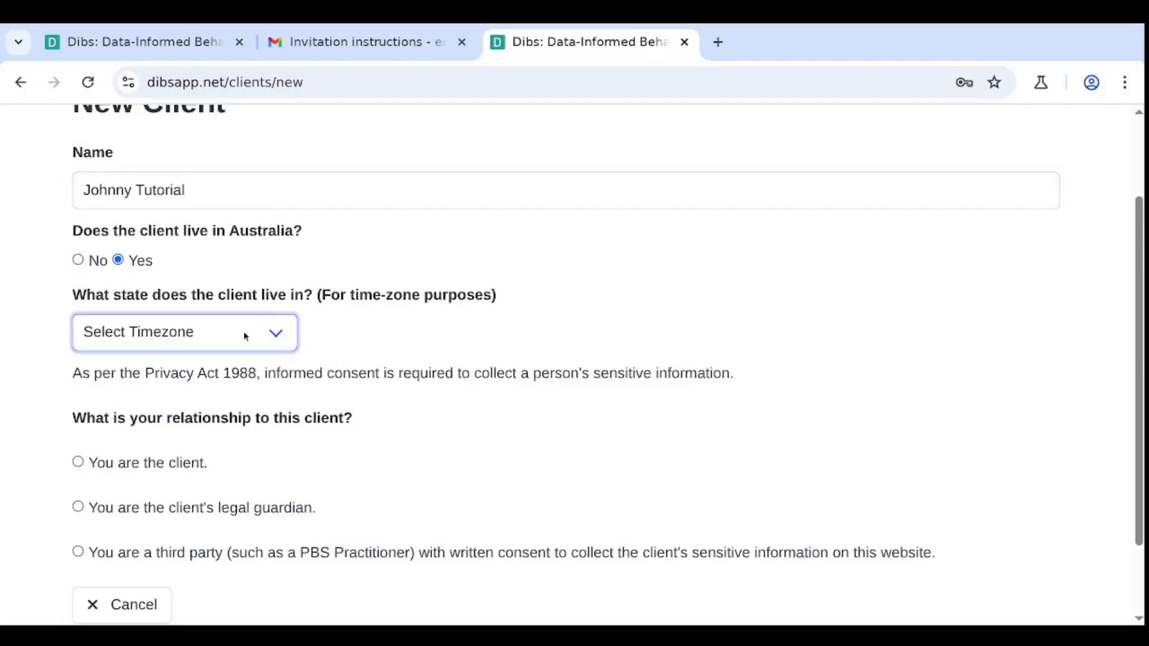
{"action": "left_click", "coordinate": [256, 565]}
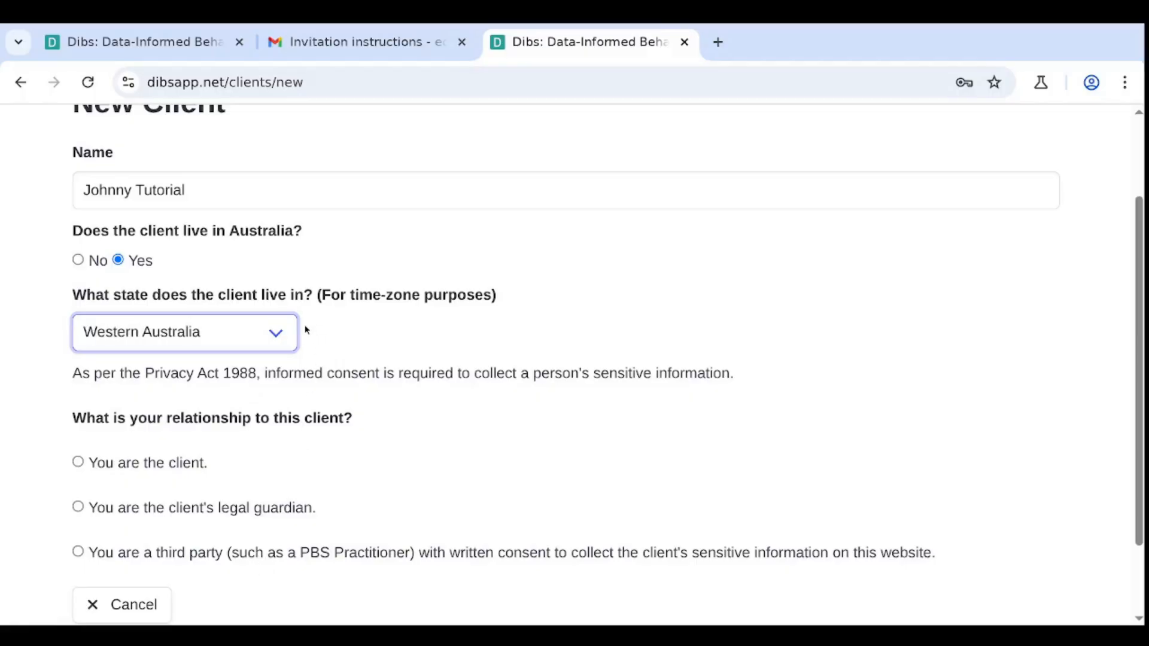
Examine the question about your relationship to the client and the client name it refers to.
{"action": "scroll", "coordinate": [306, 329], "scroll_direction": "down", "scroll_amount": 3}
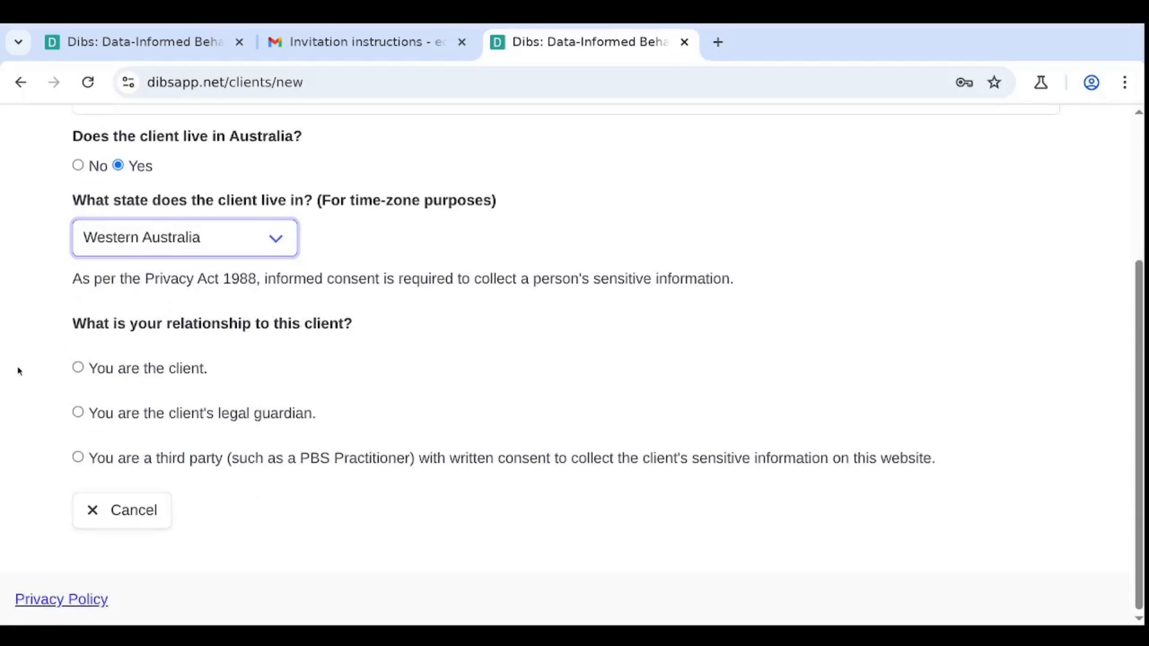
{"action": "double_click", "coordinate": [107, 326]}
{"action": "left_click", "coordinate": [132, 327]}
{"action": "triple_click", "coordinate": [170, 325]}
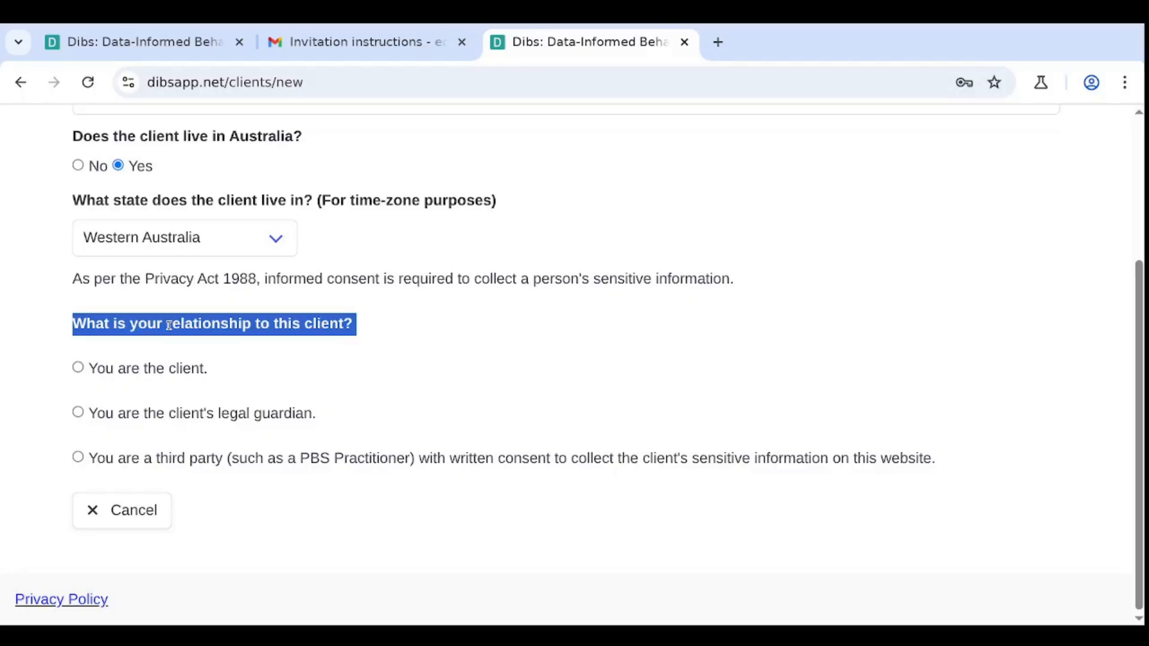
{"action": "scroll", "coordinate": [170, 325], "scroll_direction": "up", "scroll_amount": 2}
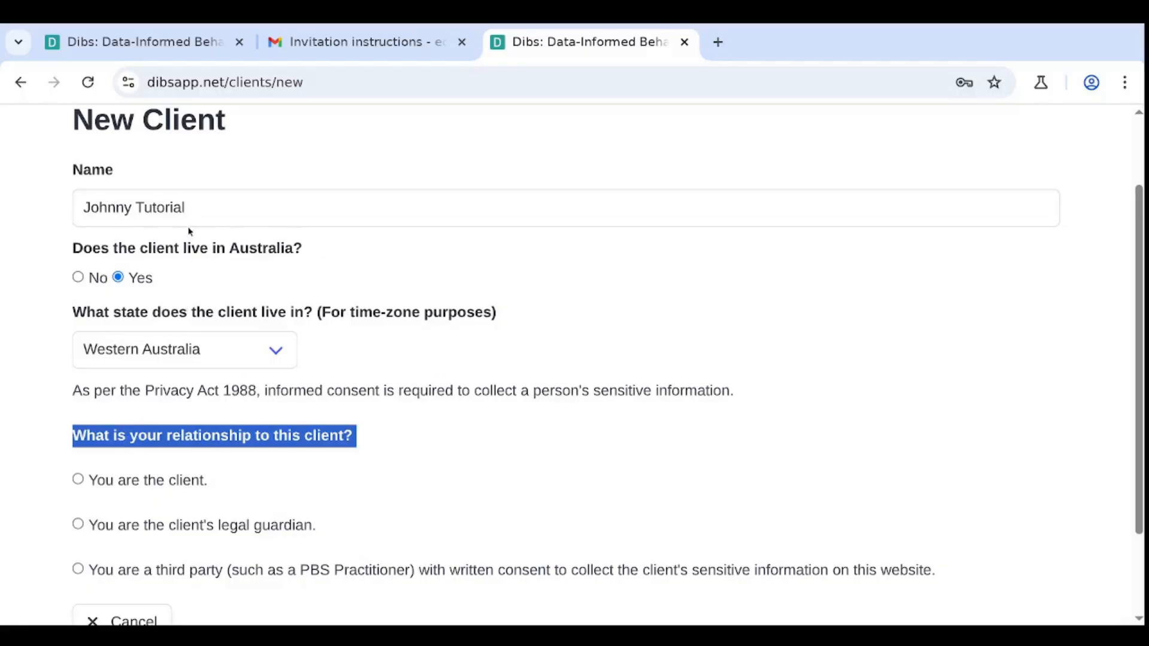
{"action": "left_click", "coordinate": [200, 207]}
{"action": "triple_click", "coordinate": [201, 207]}
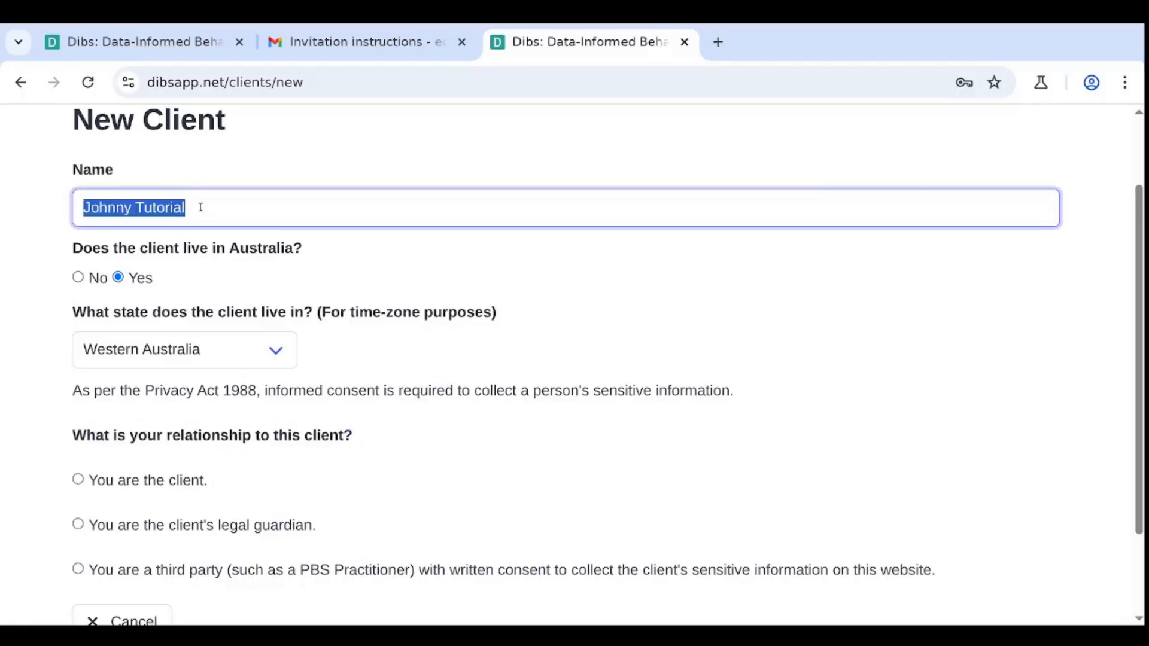
{"action": "scroll", "coordinate": [192, 275], "scroll_direction": "down", "scroll_amount": 3}
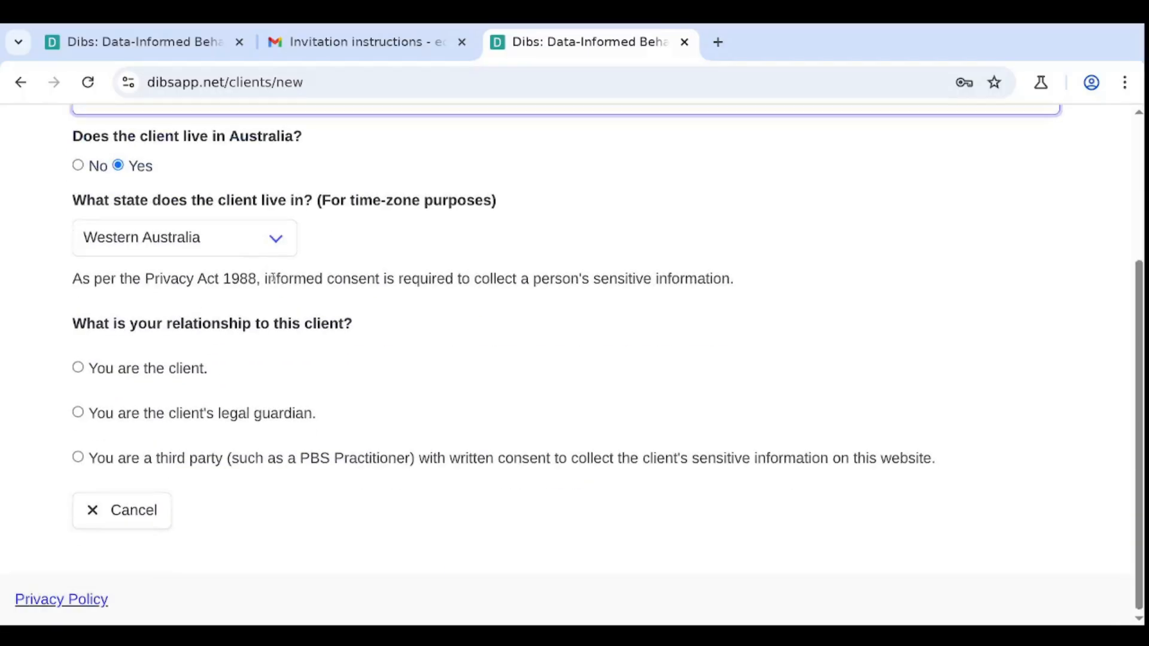
Choose "You are the client" as the relationship and review the consent statements for that option.
{"action": "left_click", "coordinate": [139, 369]}
{"action": "scroll", "coordinate": [139, 368], "scroll_direction": "down", "scroll_amount": 3}
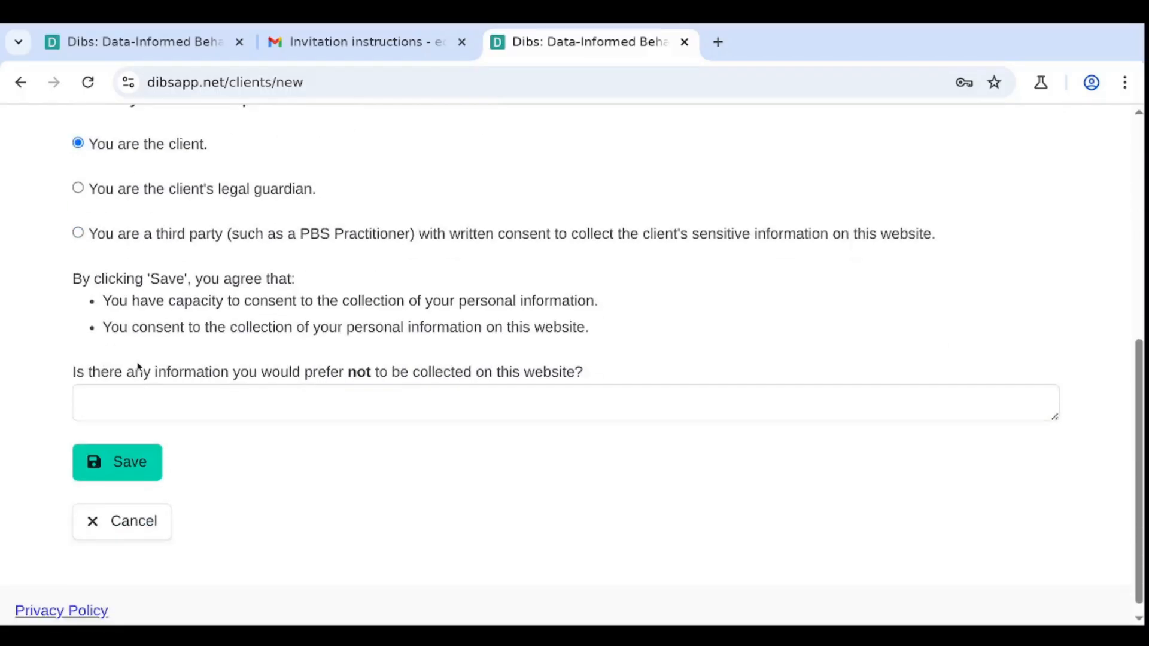
{"action": "scroll", "coordinate": [139, 369], "scroll_direction": "up", "scroll_amount": 3}
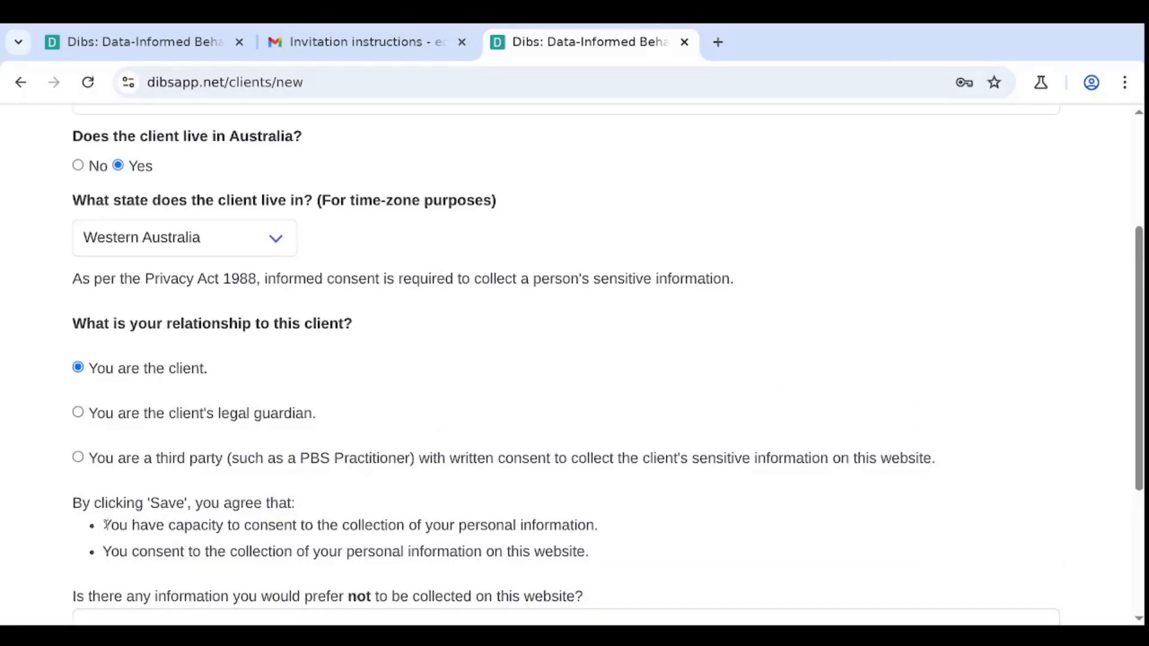
{"action": "left_click_drag", "start_coordinate": [105, 524], "coordinate": [638, 550]}
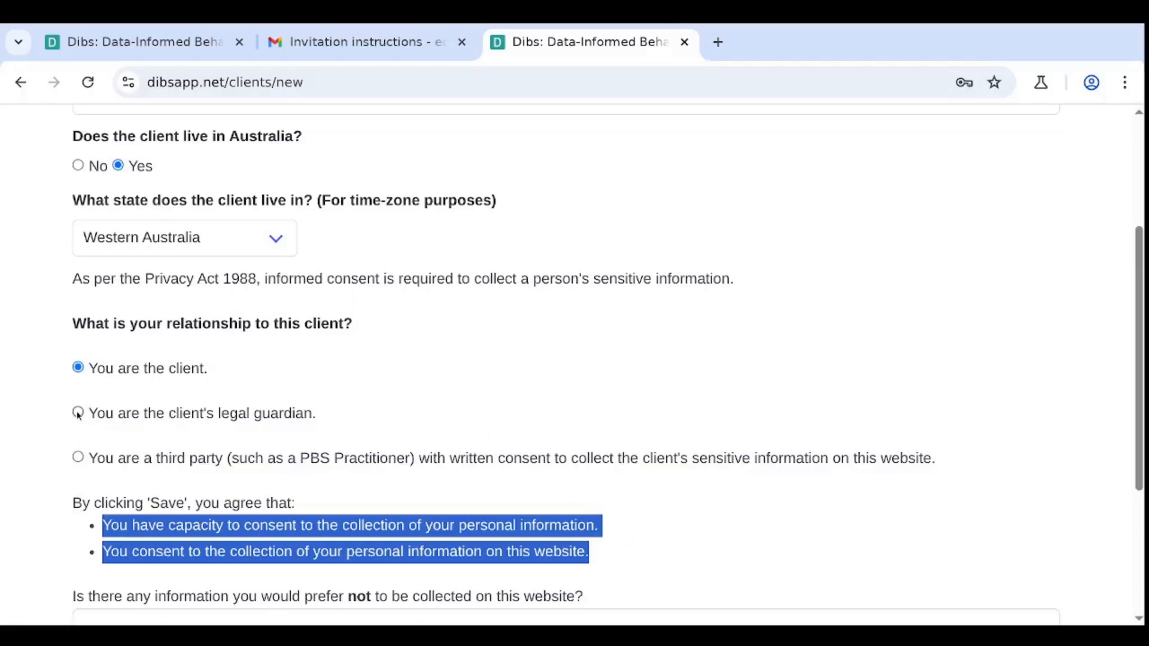
Change the relationship to "You are the client's legal guardian" and review its consent statements.
{"action": "scroll", "coordinate": [77, 414], "scroll_direction": "up", "scroll_amount": 2}
{"action": "scroll", "coordinate": [78, 414], "scroll_direction": "down", "scroll_amount": 2}
{"action": "left_click", "coordinate": [78, 414]}
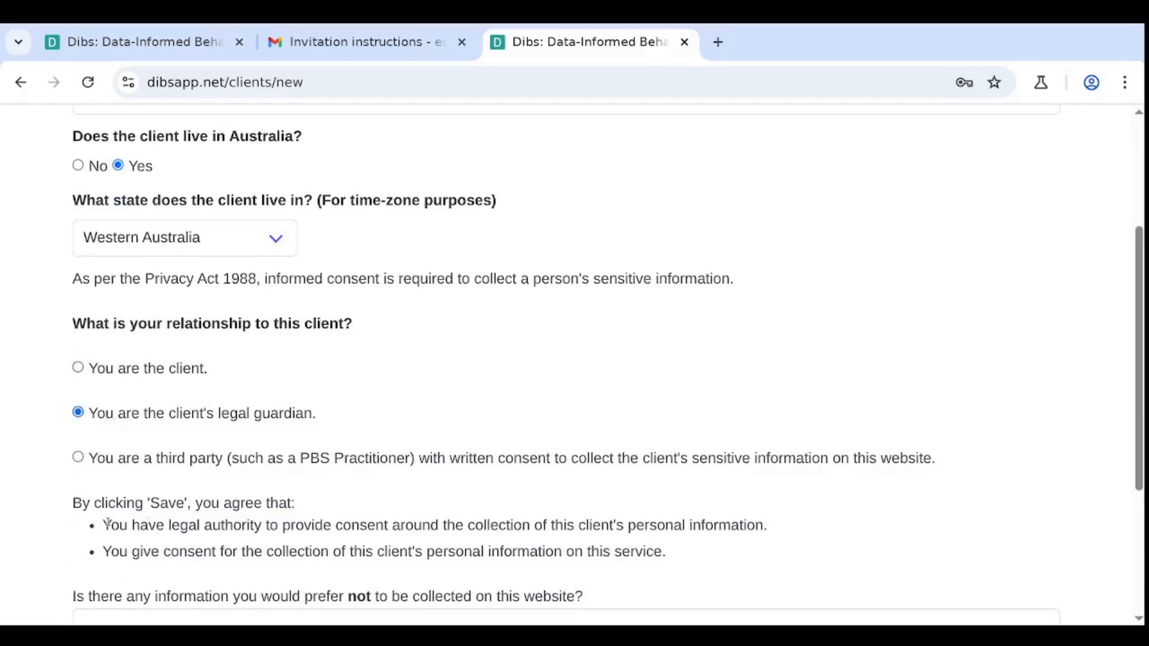
{"action": "left_click_drag", "start_coordinate": [107, 522], "coordinate": [666, 552]}
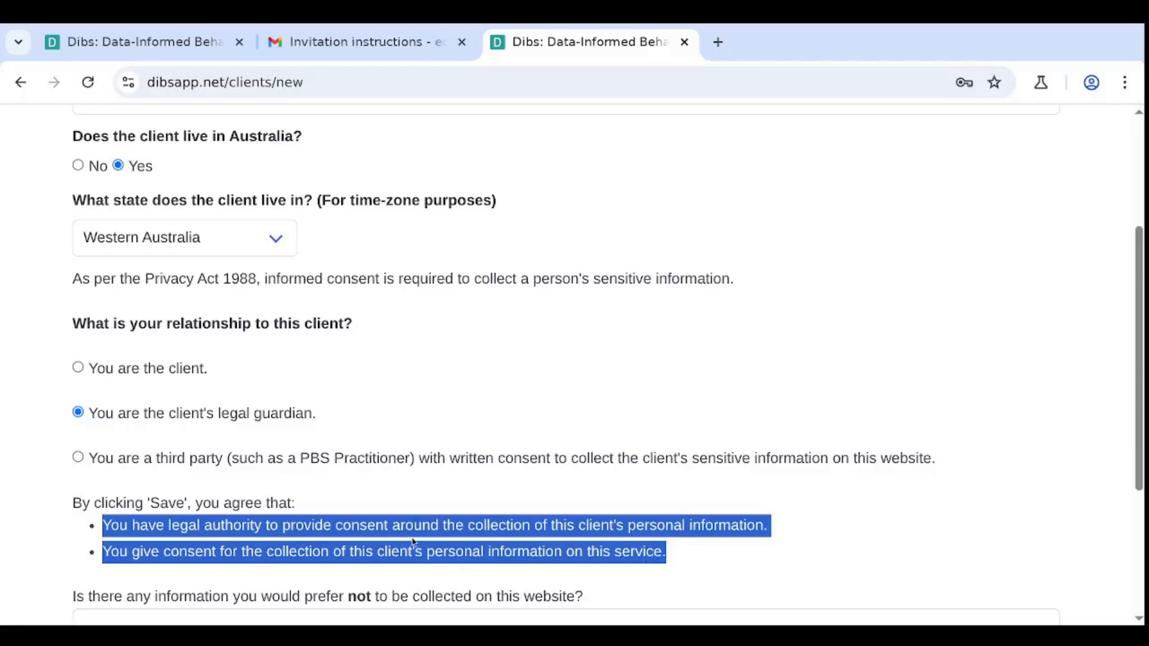
Set the relationship to a third party with written consent, and review the question about information not to be collected.
{"action": "left_click", "coordinate": [78, 459]}
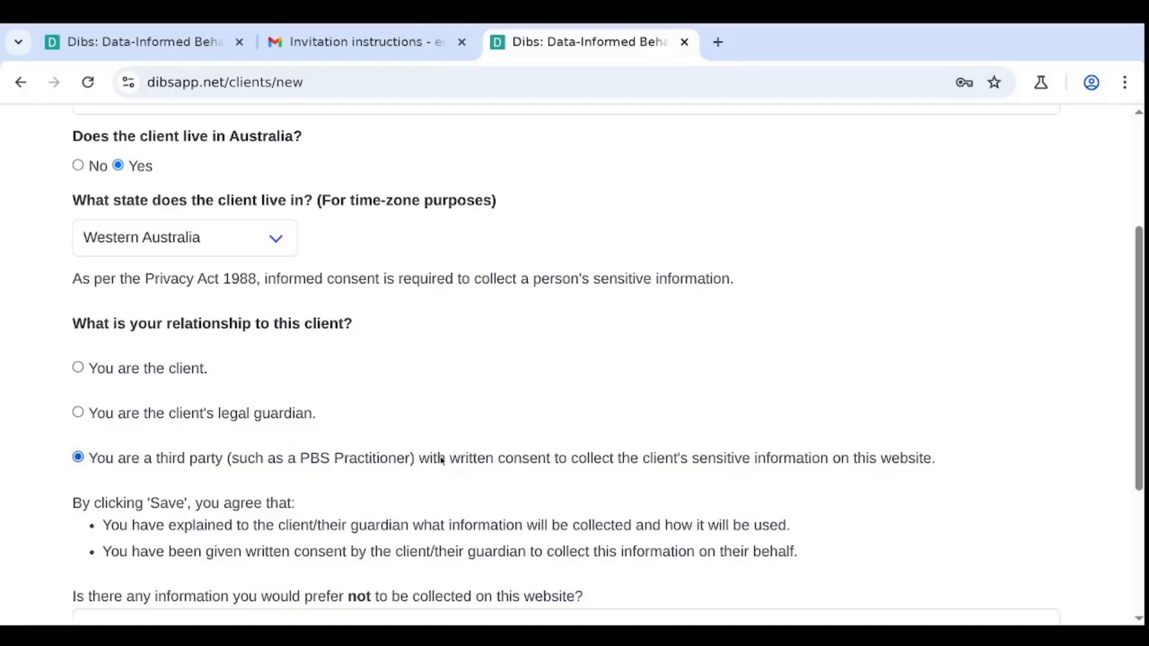
{"action": "left_click_drag", "start_coordinate": [421, 458], "coordinate": [964, 463]}
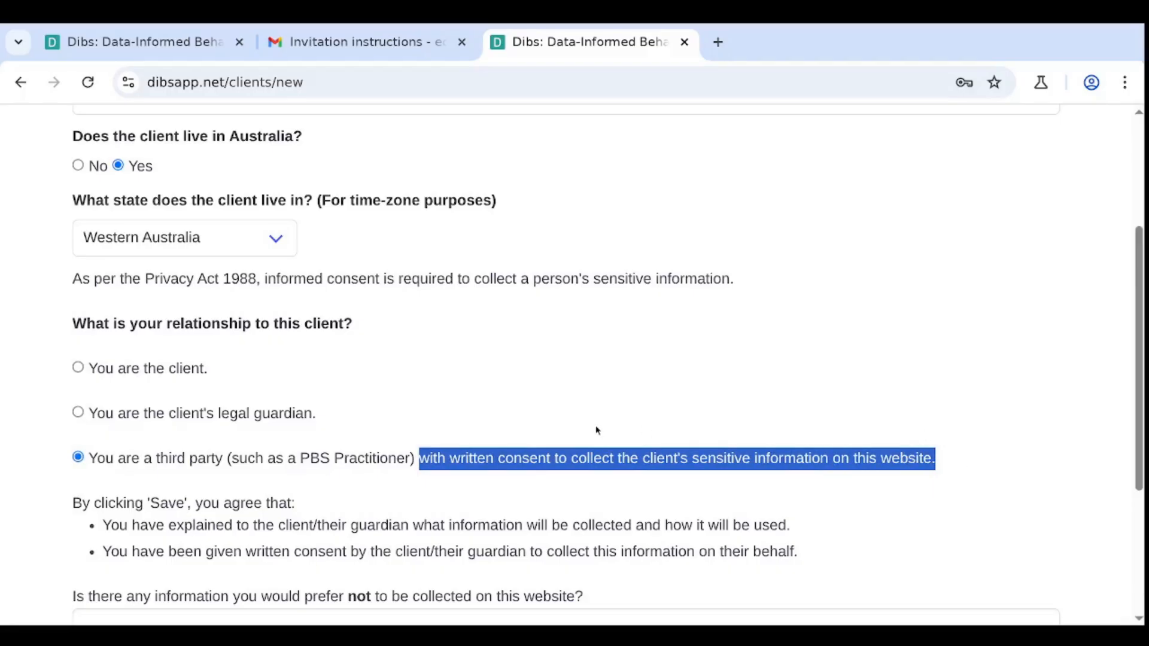
{"action": "scroll", "coordinate": [595, 427], "scroll_direction": "down", "scroll_amount": 3}
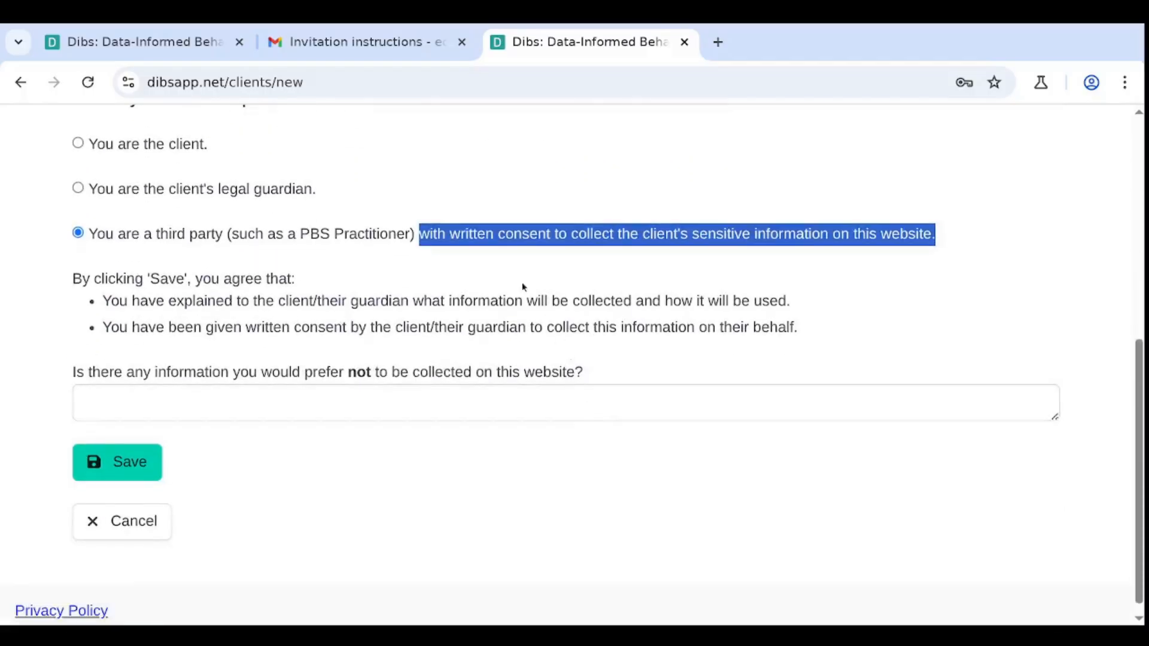
{"action": "left_click", "coordinate": [495, 261]}
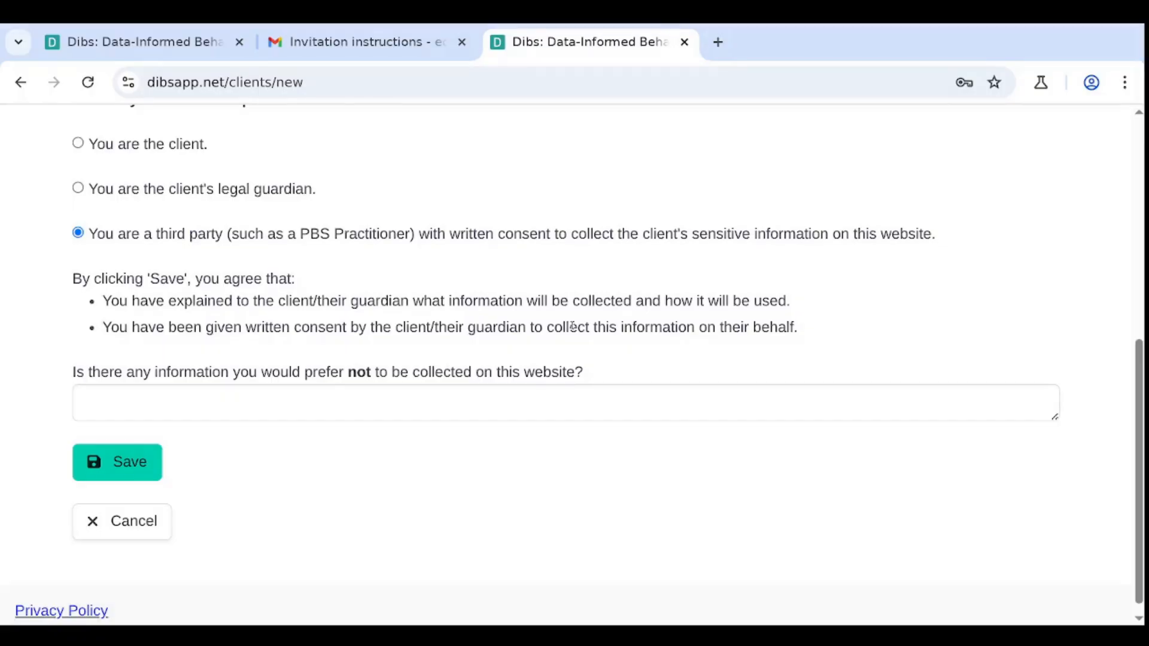
{"action": "triple_click", "coordinate": [275, 370]}
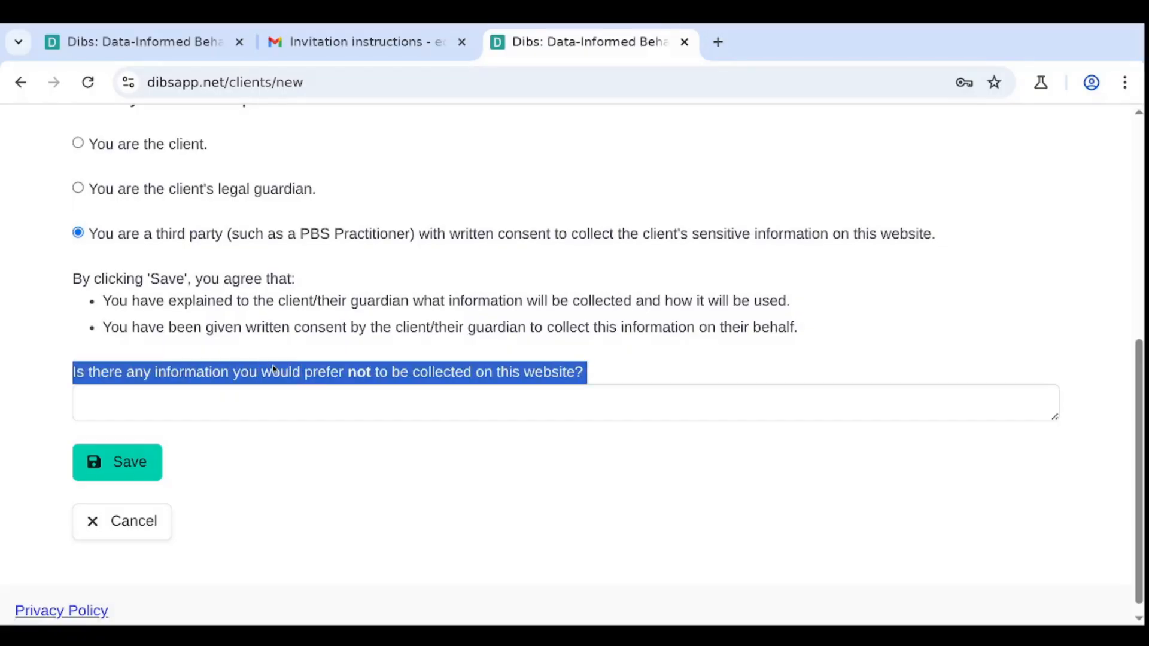
{"action": "double_click", "coordinate": [284, 369]}
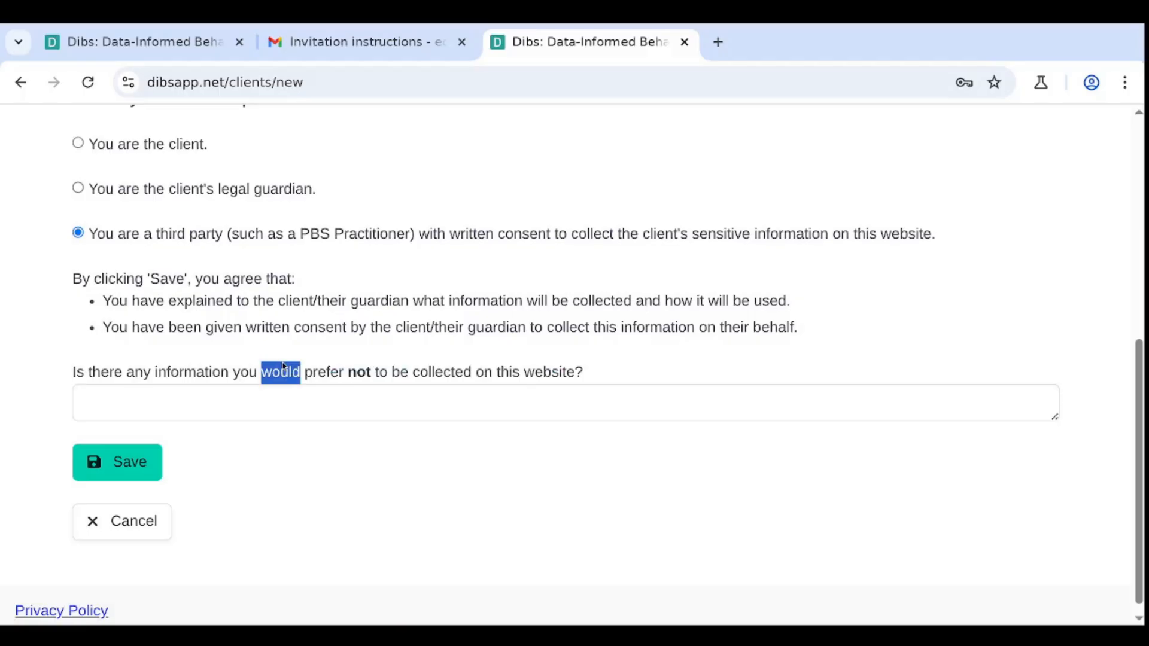
Review the new client form from the name down to the question about information not to be collected.
{"action": "triple_click", "coordinate": [284, 367]}
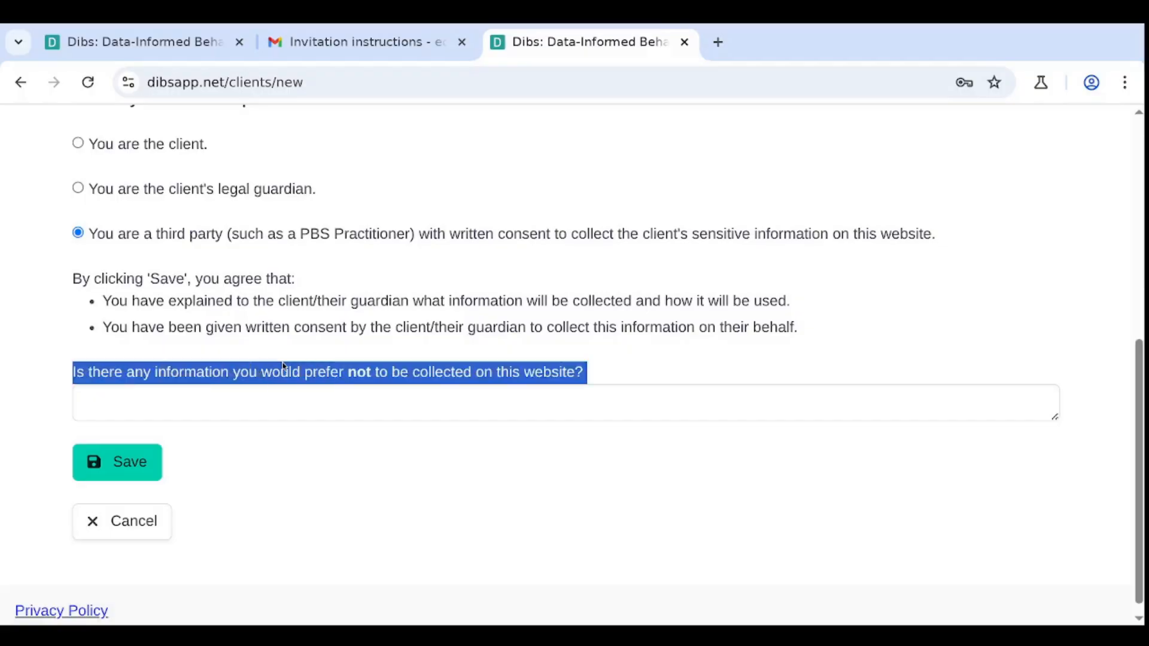
{"action": "left_click", "coordinate": [295, 404]}
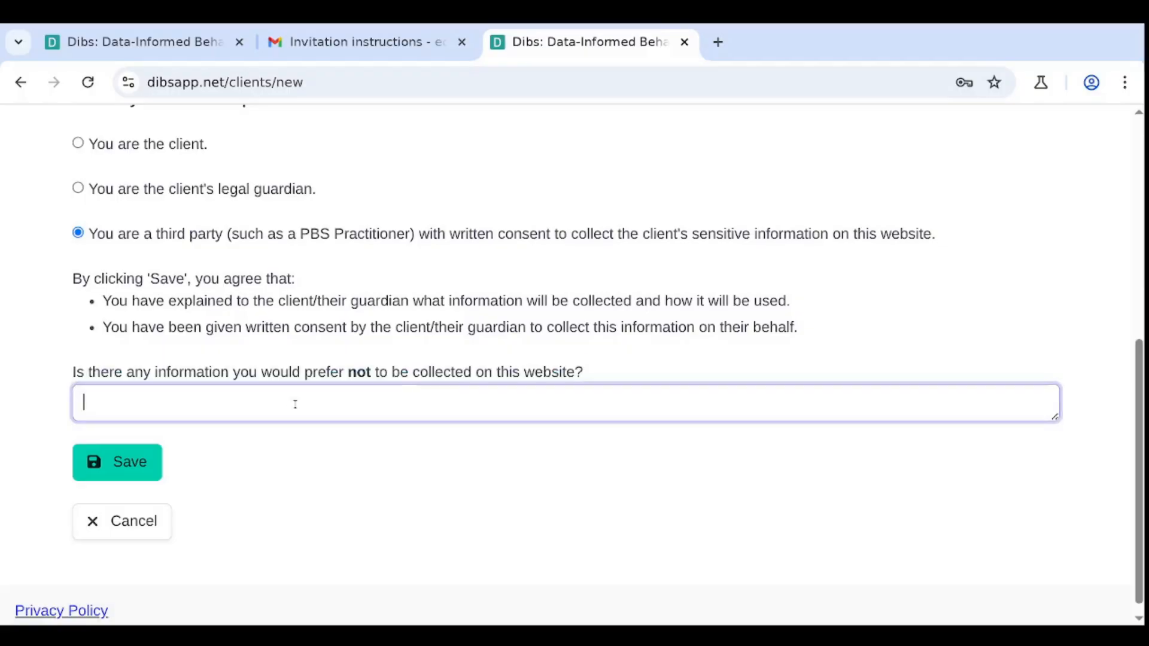
{"action": "scroll", "coordinate": [296, 404], "scroll_direction": "up", "scroll_amount": 7}
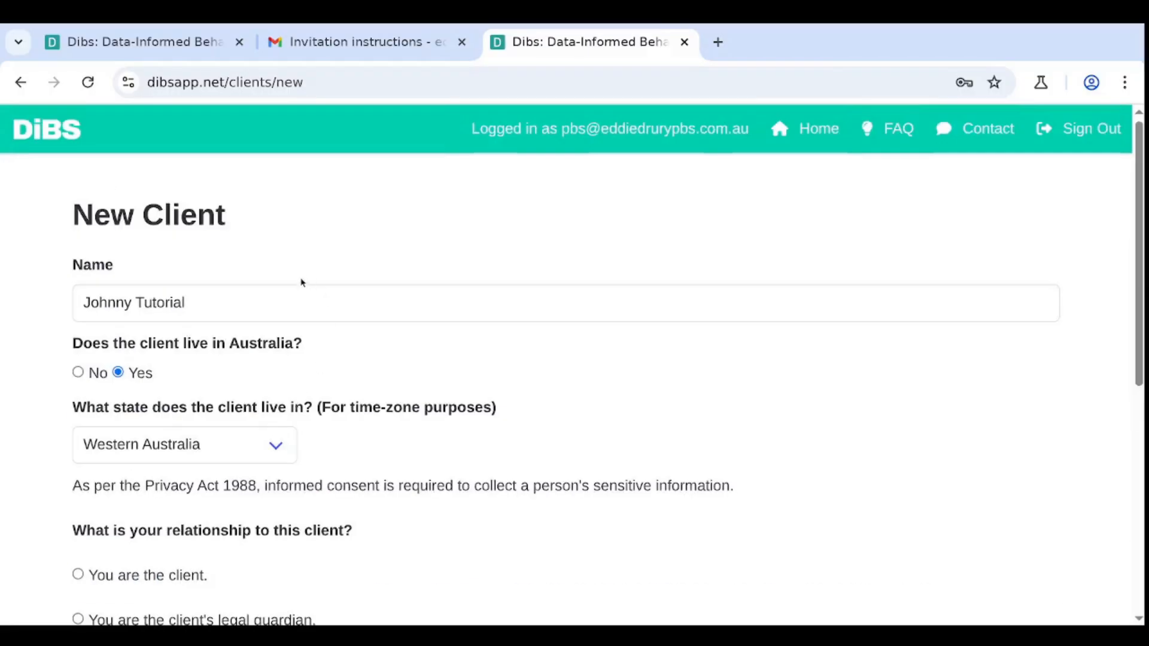
{"action": "triple_click", "coordinate": [285, 296]}
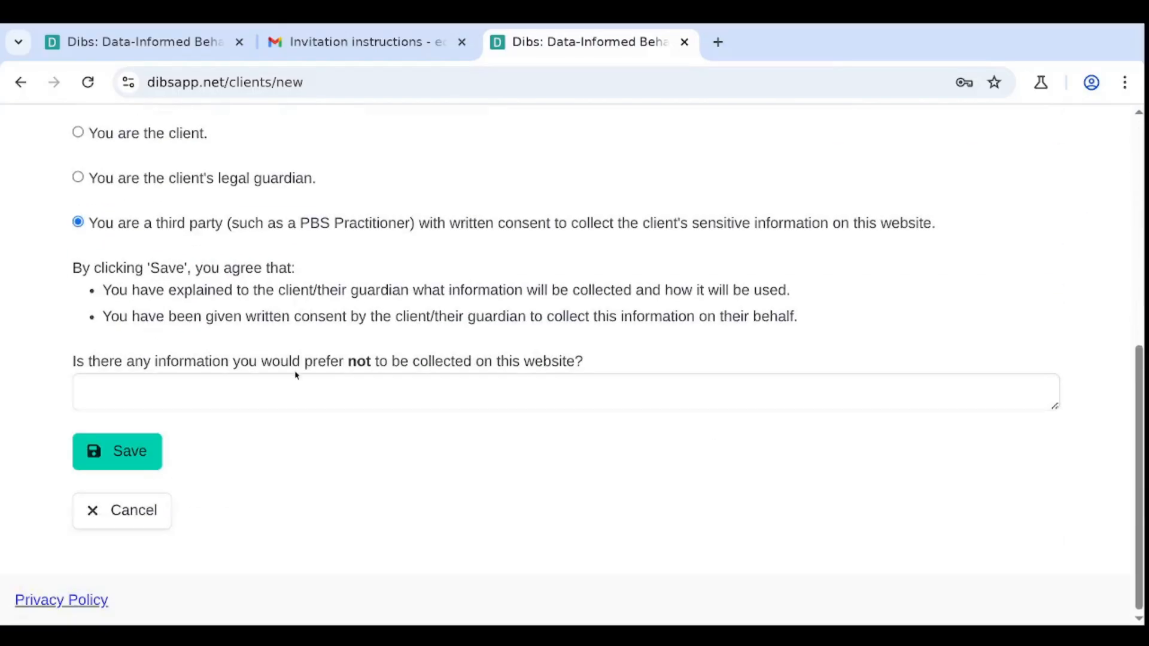
{"action": "scroll", "coordinate": [295, 375], "scroll_direction": "up", "scroll_amount": 7}
{"action": "scroll", "coordinate": [295, 374], "scroll_direction": "down", "scroll_amount": 3}
{"action": "scroll", "coordinate": [296, 365], "scroll_direction": "up", "scroll_amount": 3}
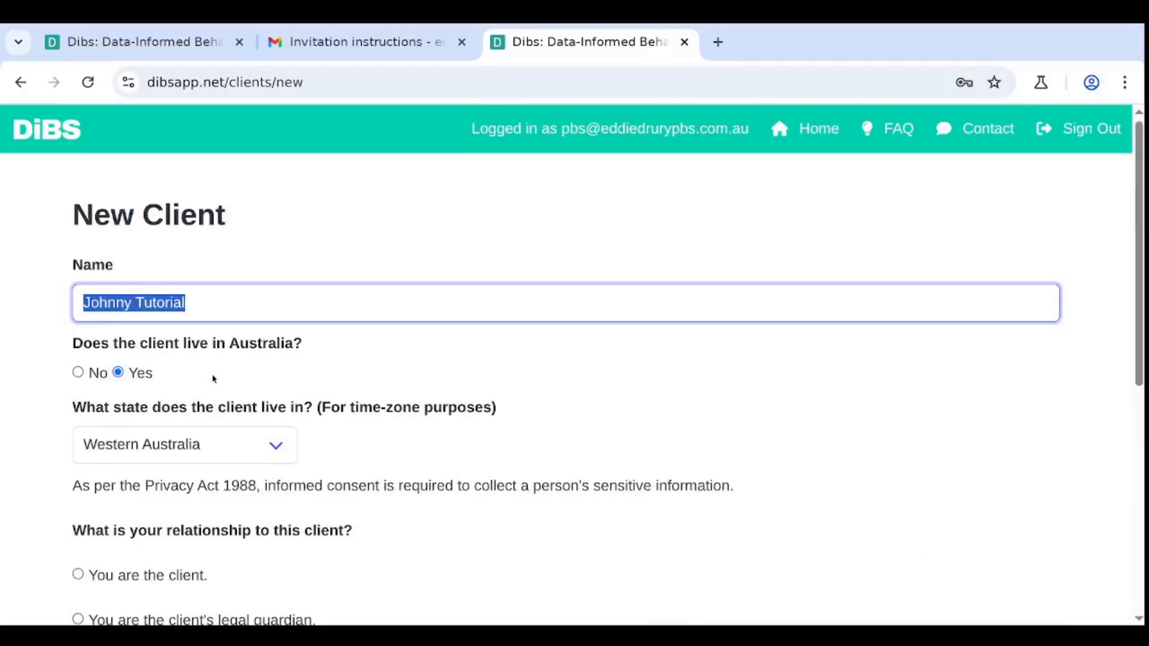
{"action": "scroll", "coordinate": [214, 364], "scroll_direction": "down", "scroll_amount": 5}
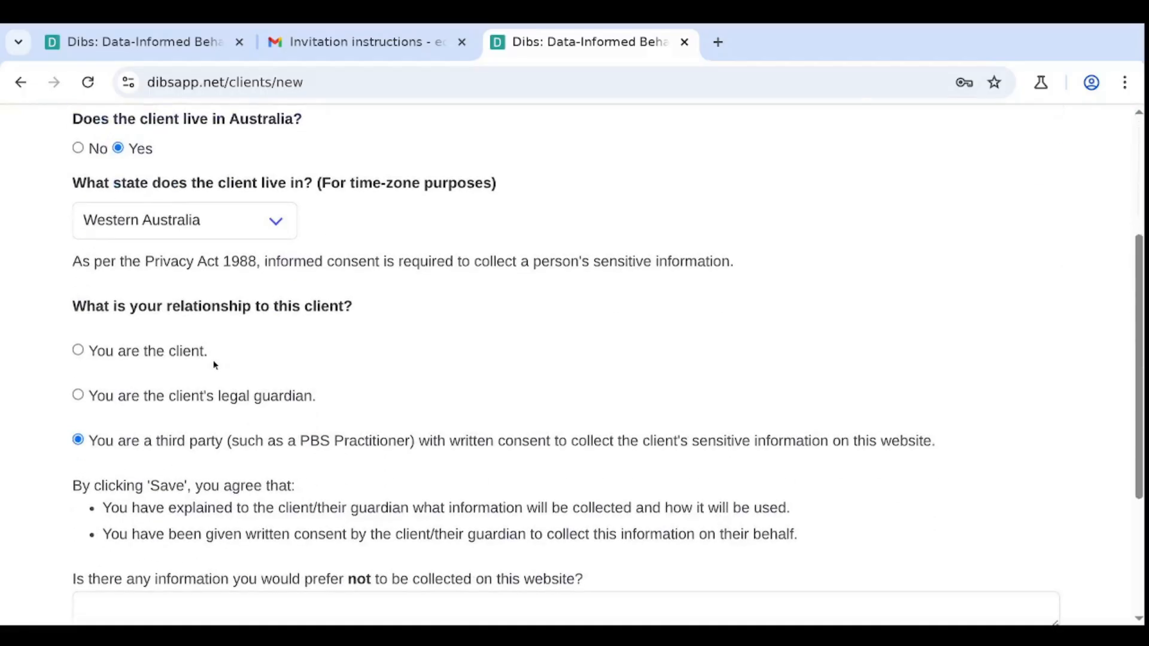
Enter a request not to capture any information regarding the client's smoking habits, and save the new client.
{"action": "left_click", "coordinate": [214, 392]}
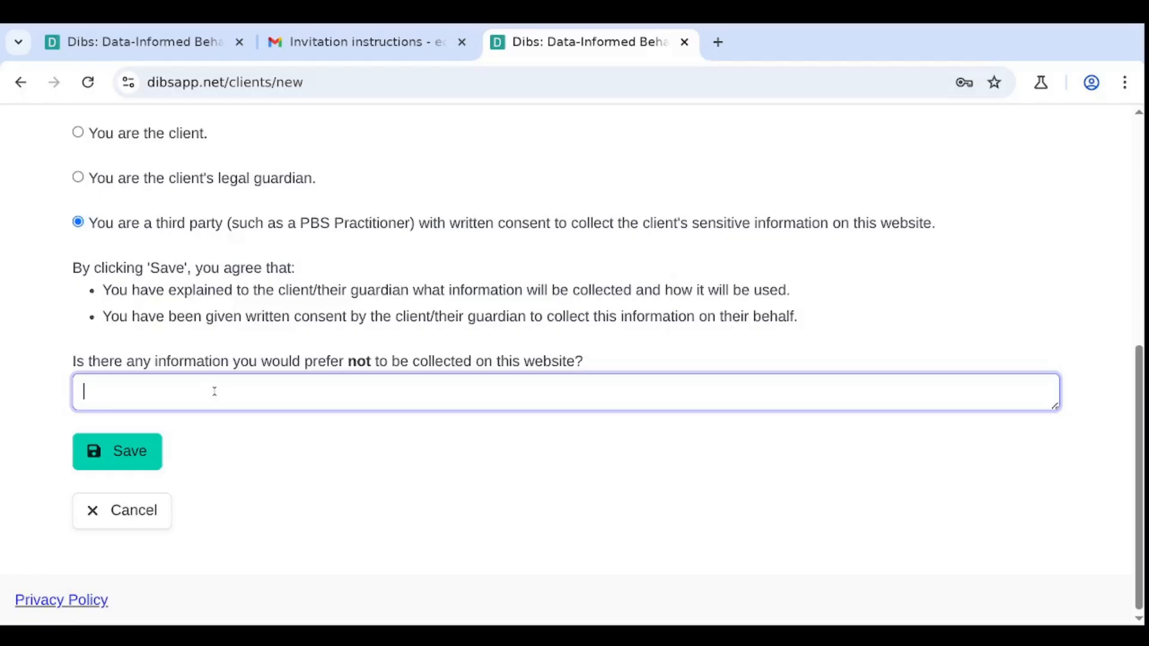
{"action": "type", "text": "Do not capture a"}
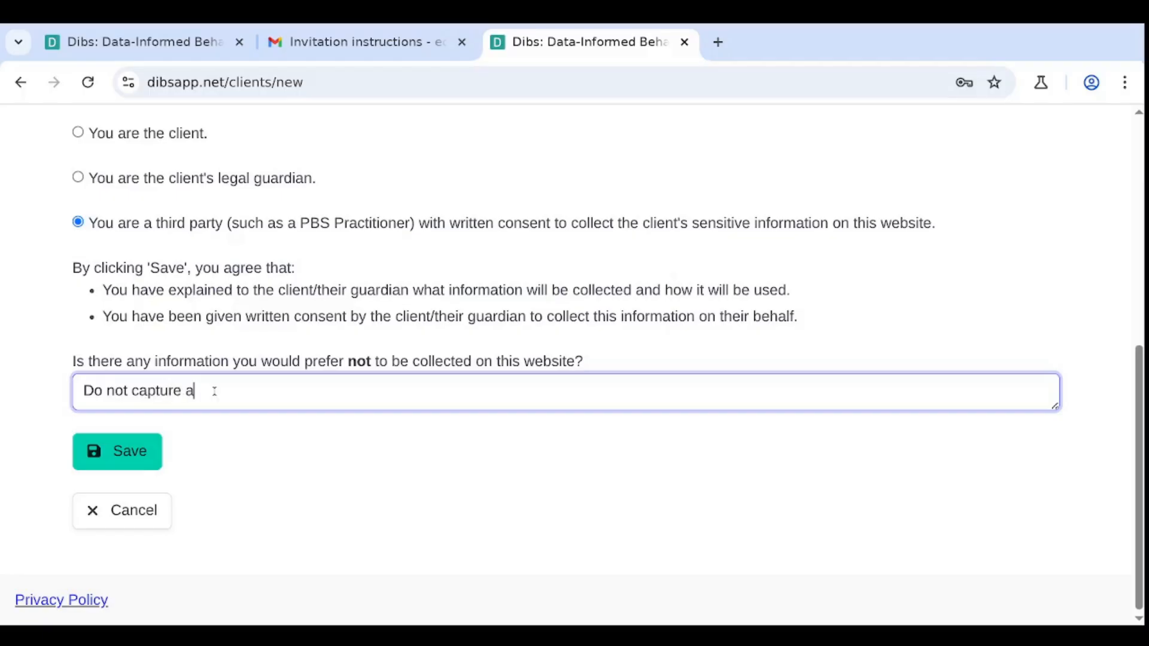
{"action": "type", "text": "ny information reg"}
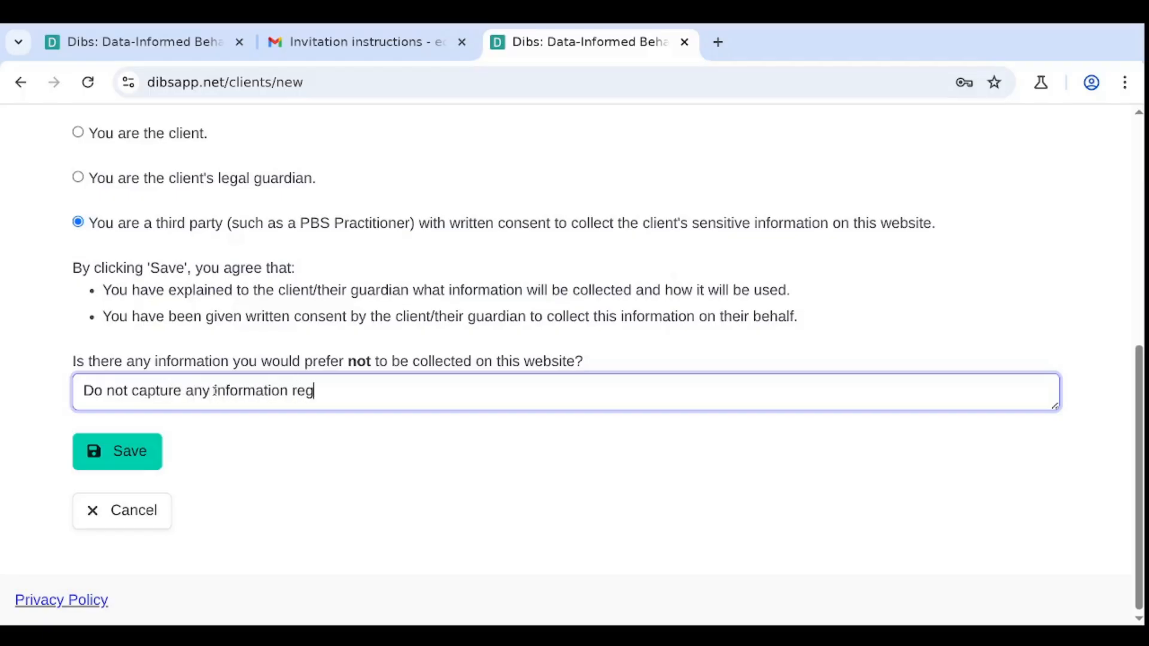
{"action": "type", "text": "arding Johnny's "}
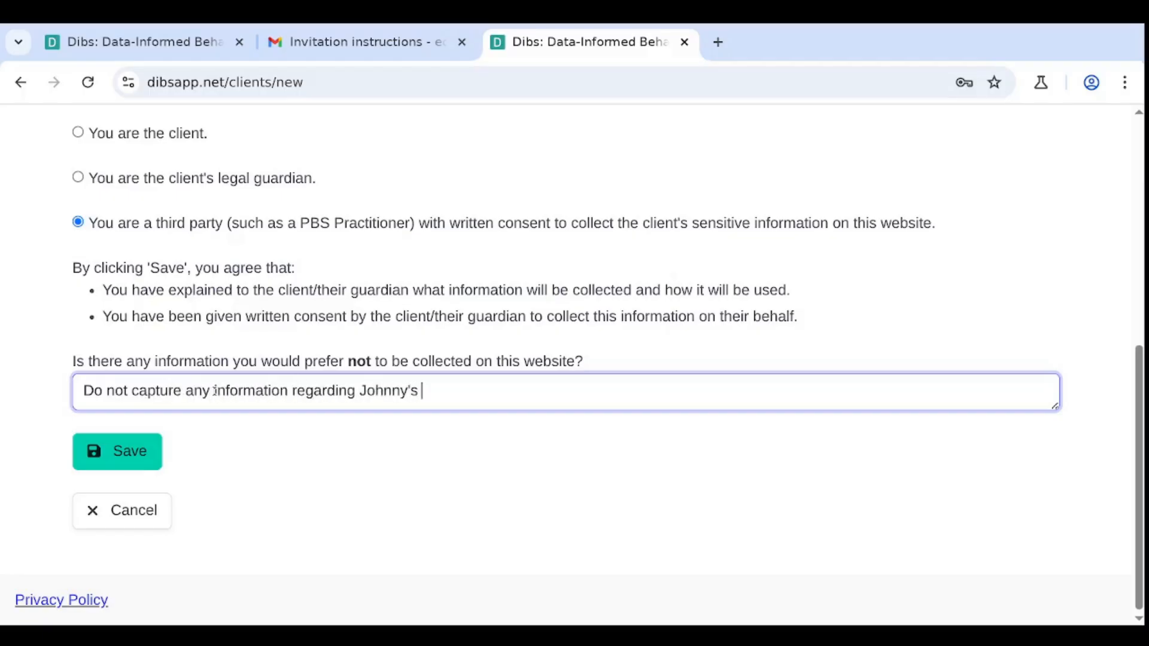
{"action": "type", "text": "smoking habits."}
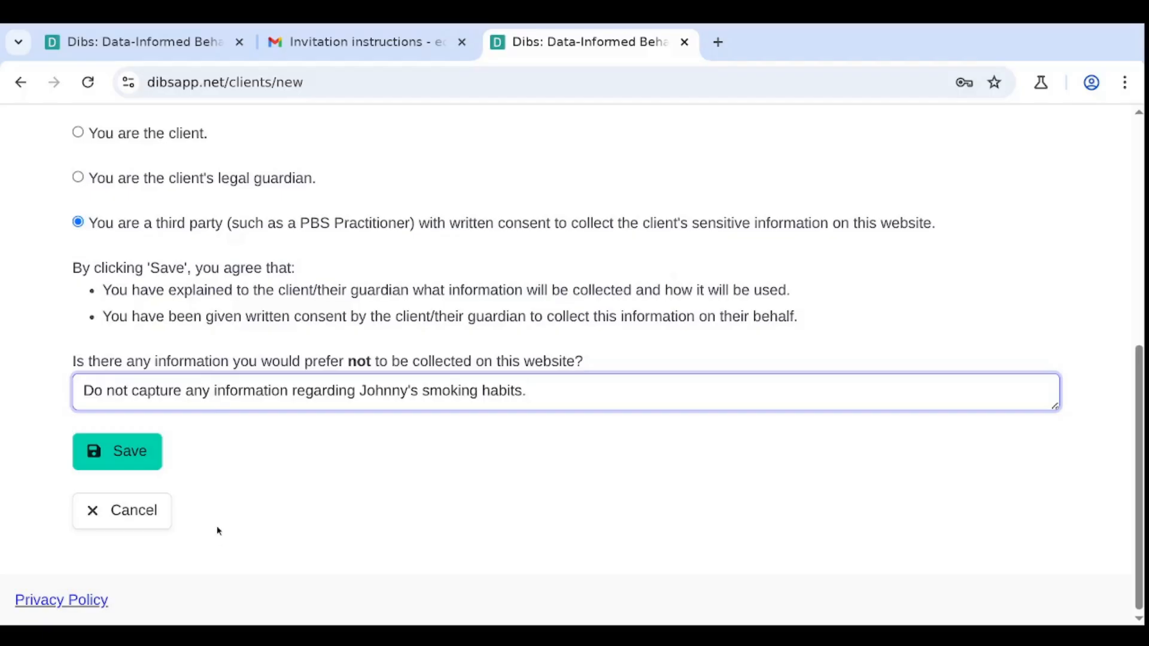
{"action": "left_click", "coordinate": [147, 458]}
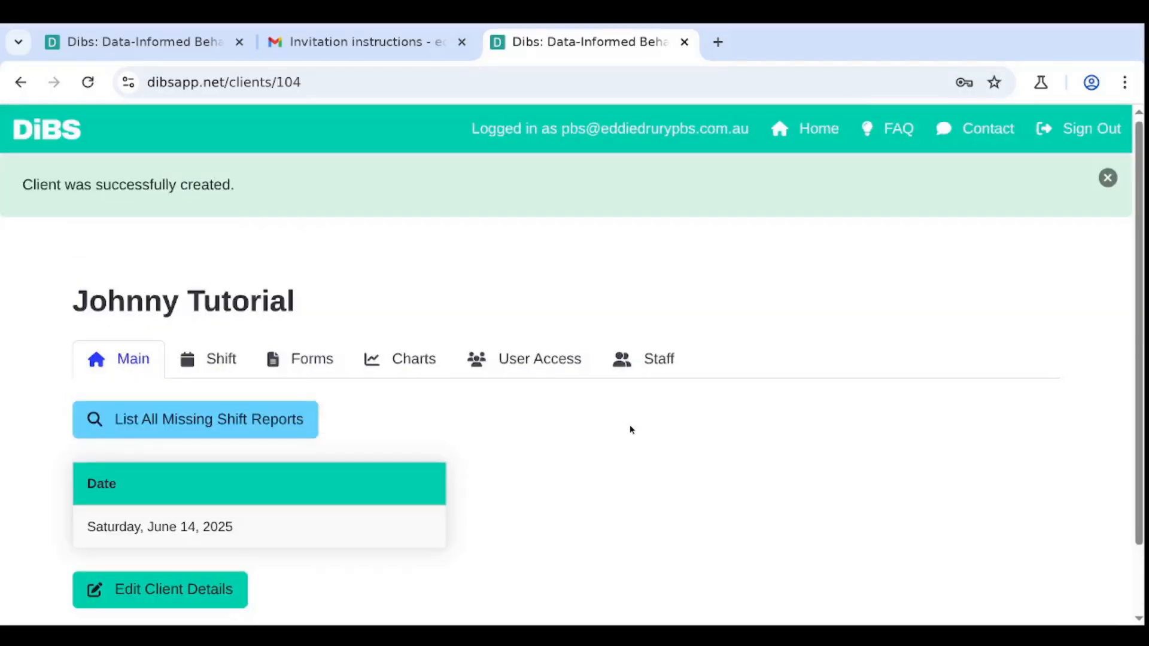
Open a new form for the client in a separate browser tab, examine its reminder about information not to be collected, and close that tab.
{"action": "left_click", "coordinate": [378, 368]}
{"action": "left_click", "coordinate": [806, 40]}
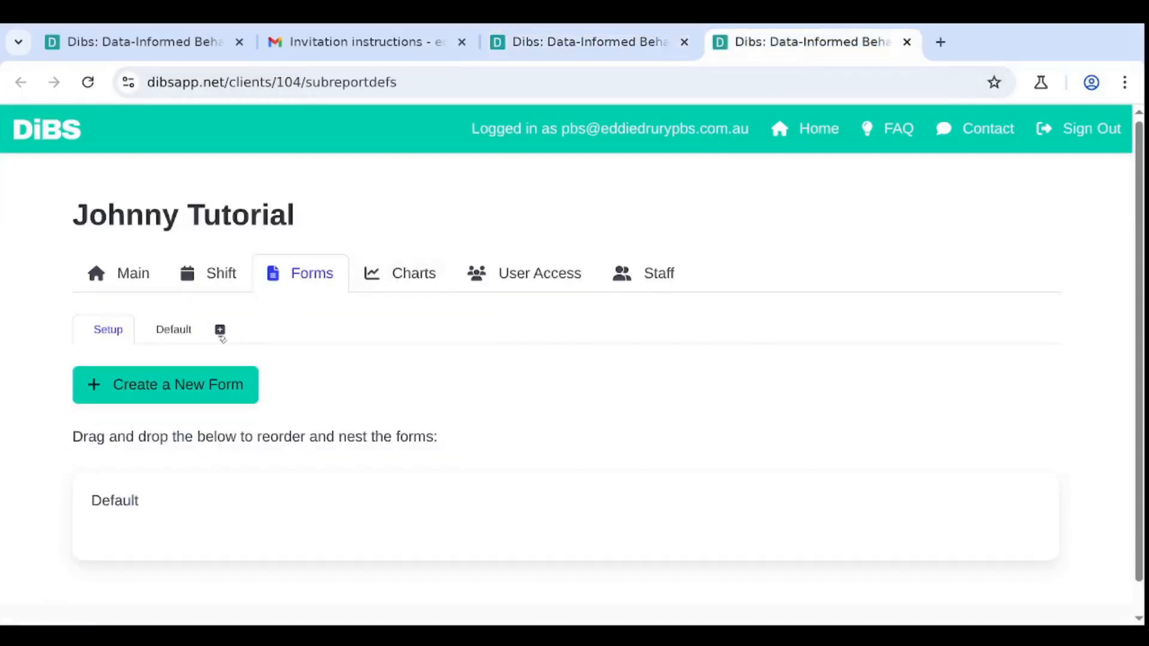
{"action": "left_click", "coordinate": [221, 335]}
{"action": "left_click", "coordinate": [144, 472]}
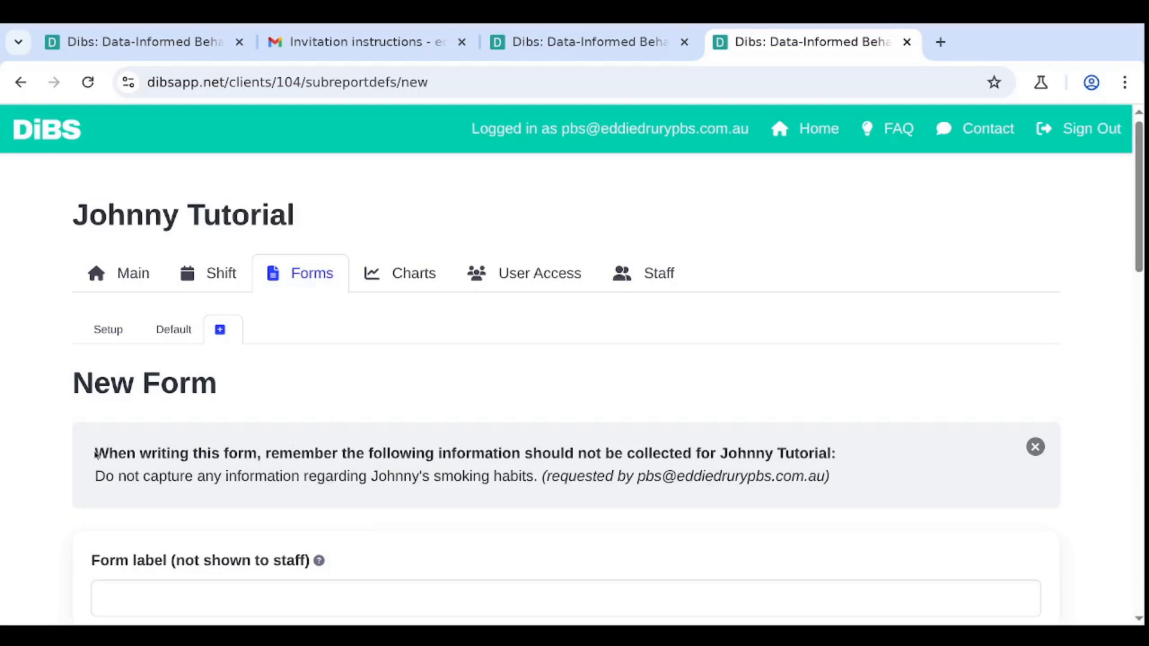
{"action": "left_click_drag", "start_coordinate": [96, 454], "coordinate": [862, 477]}
{"action": "left_click", "coordinate": [96, 476]}
{"action": "left_click_drag", "start_coordinate": [95, 476], "coordinate": [536, 473]}
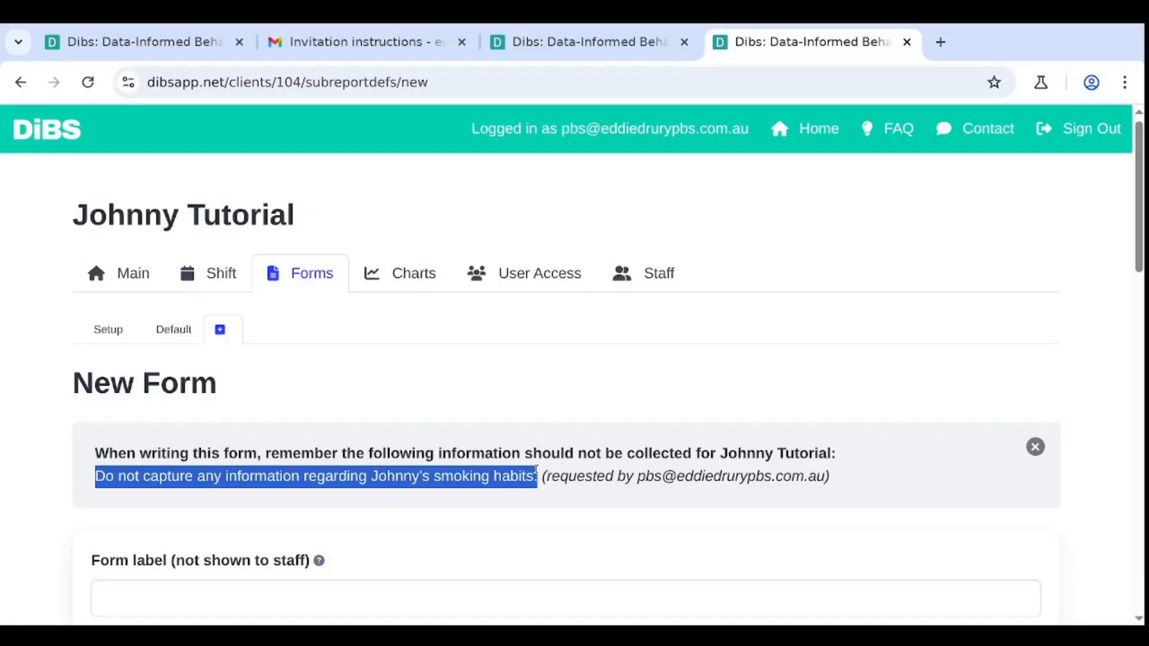
{"action": "key", "text": "ctrl+w"}
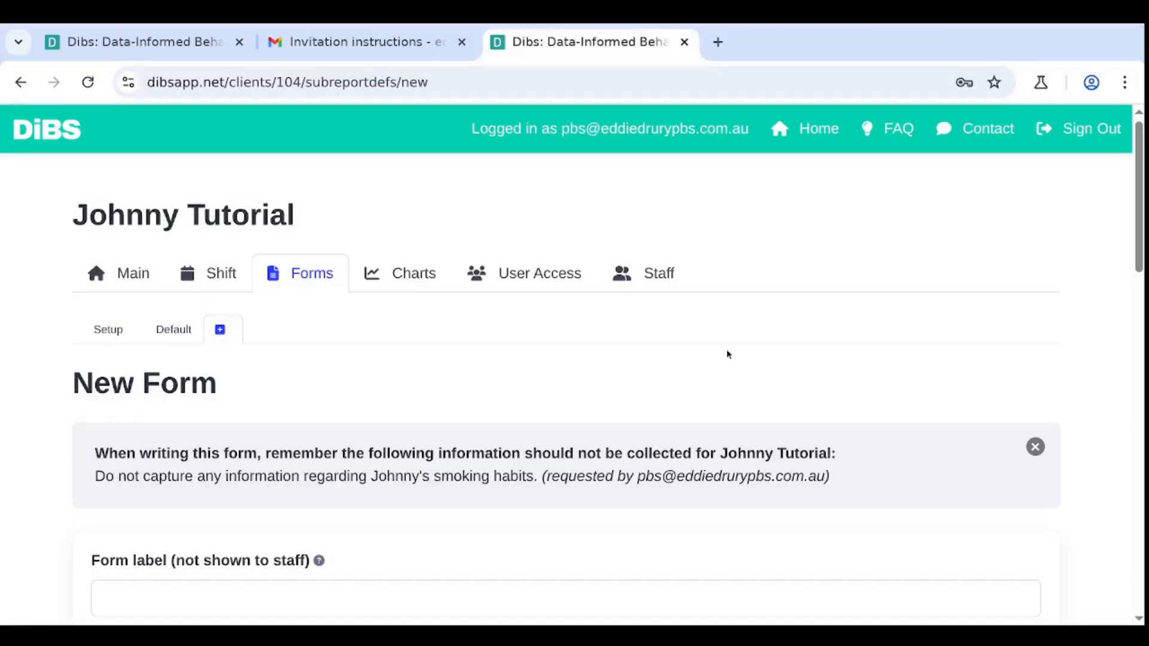
Open the client's details for editing and review the name, Australian residence and state fields.
{"action": "left_click", "coordinate": [82, 281]}
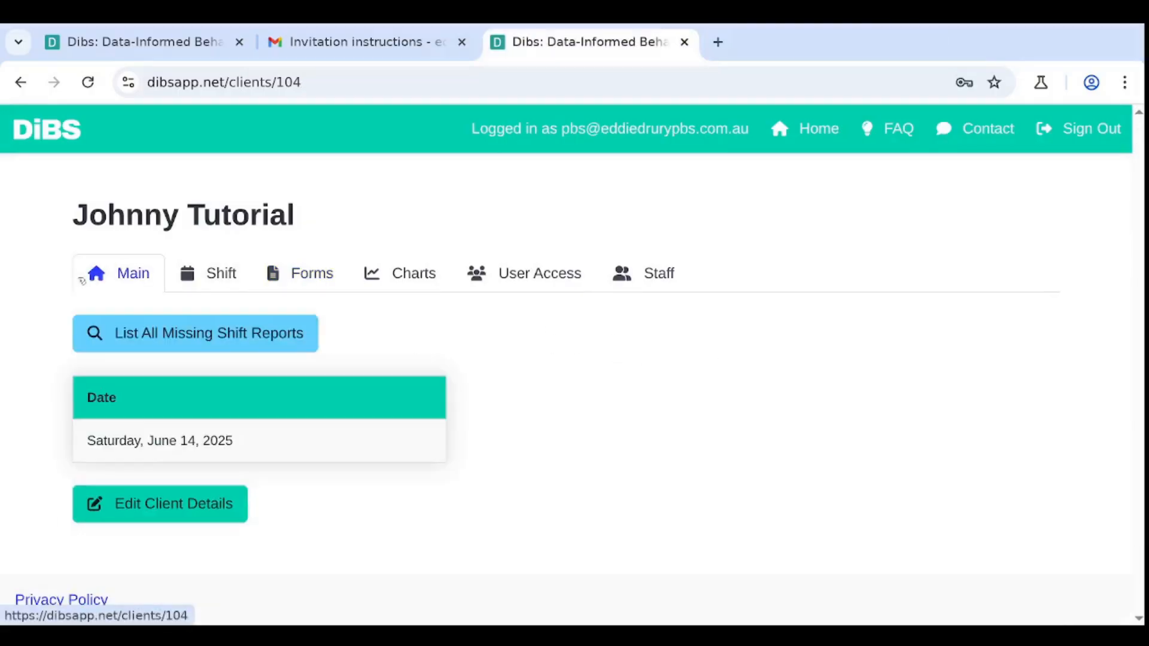
{"action": "left_click", "coordinate": [137, 505]}
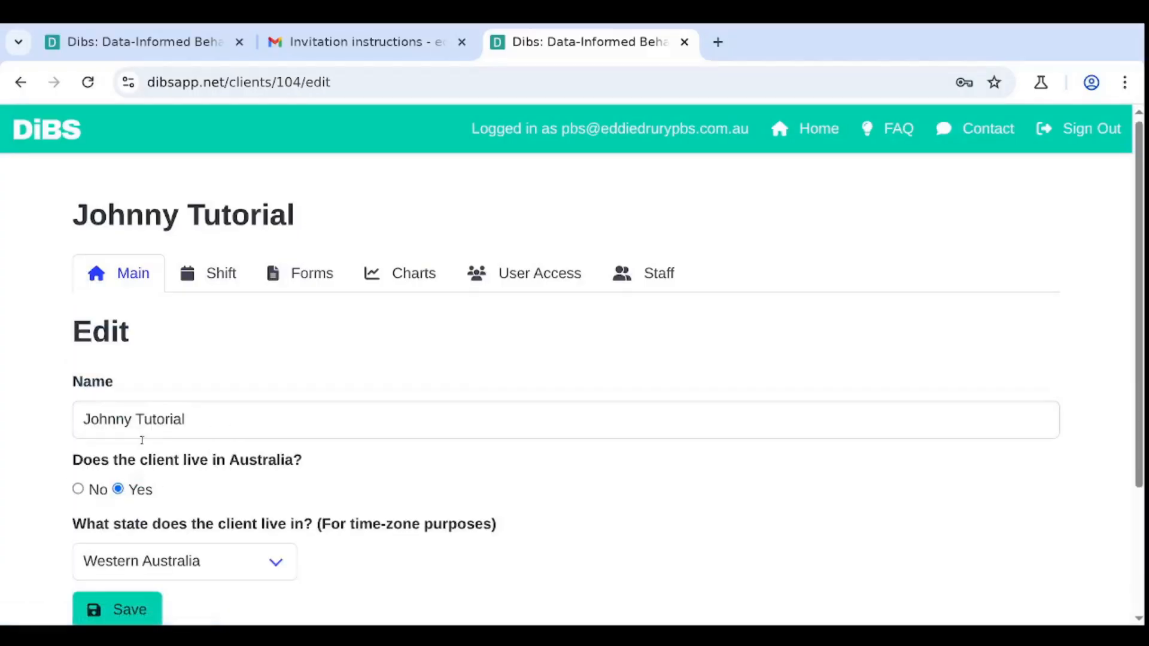
{"action": "triple_click", "coordinate": [261, 416]}
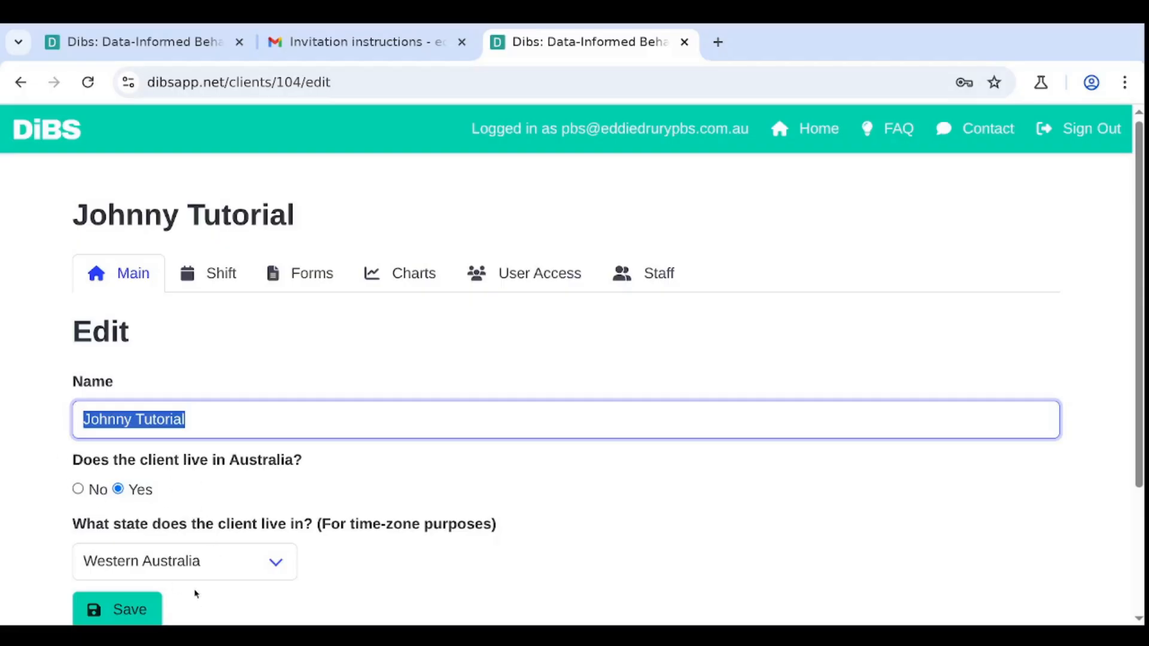
{"action": "scroll", "coordinate": [195, 594], "scroll_direction": "down", "scroll_amount": 2}
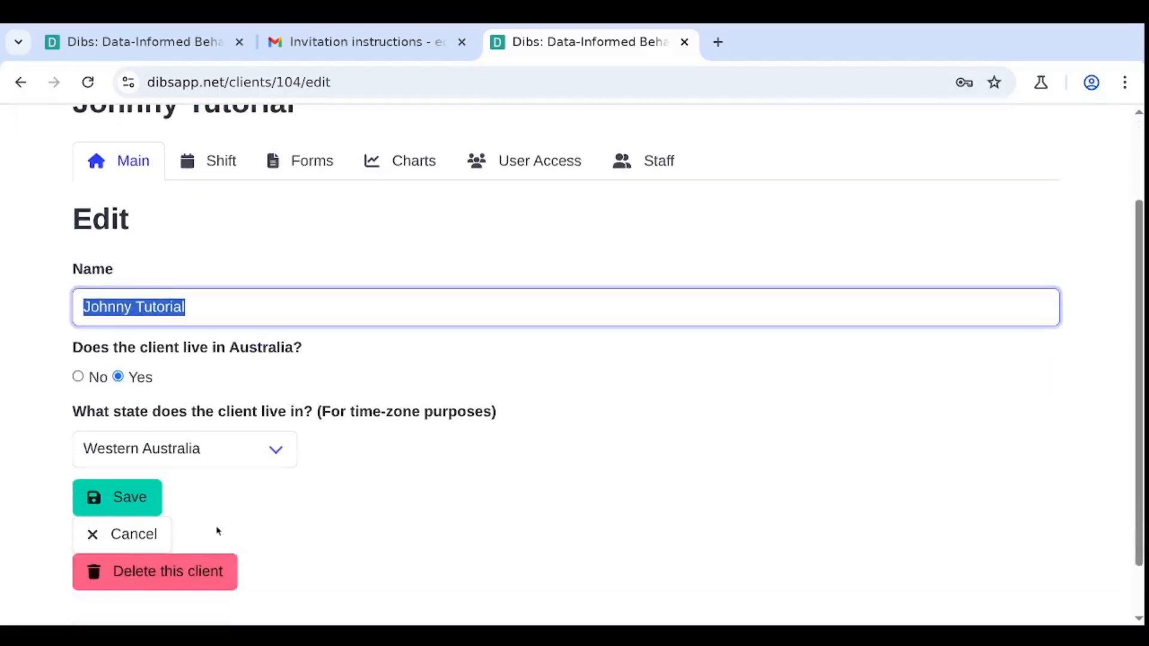
Request deletion of this client and read the confirmation text about the associated data.
{"action": "left_click", "coordinate": [152, 573]}
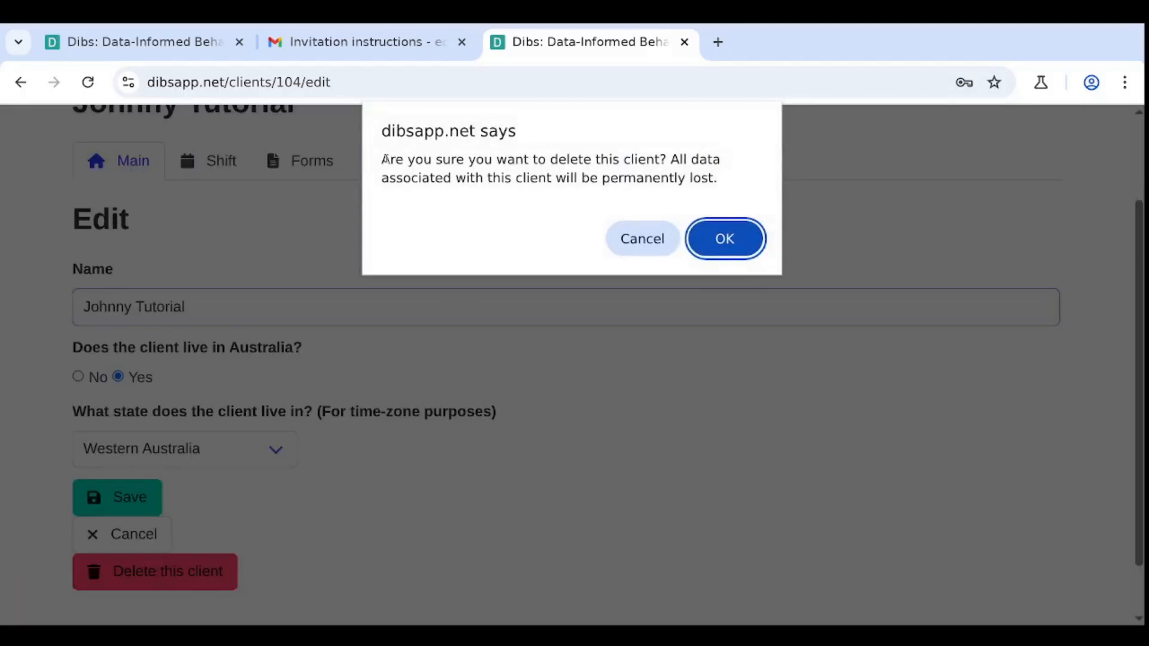
{"action": "left_click_drag", "start_coordinate": [380, 163], "coordinate": [733, 193]}
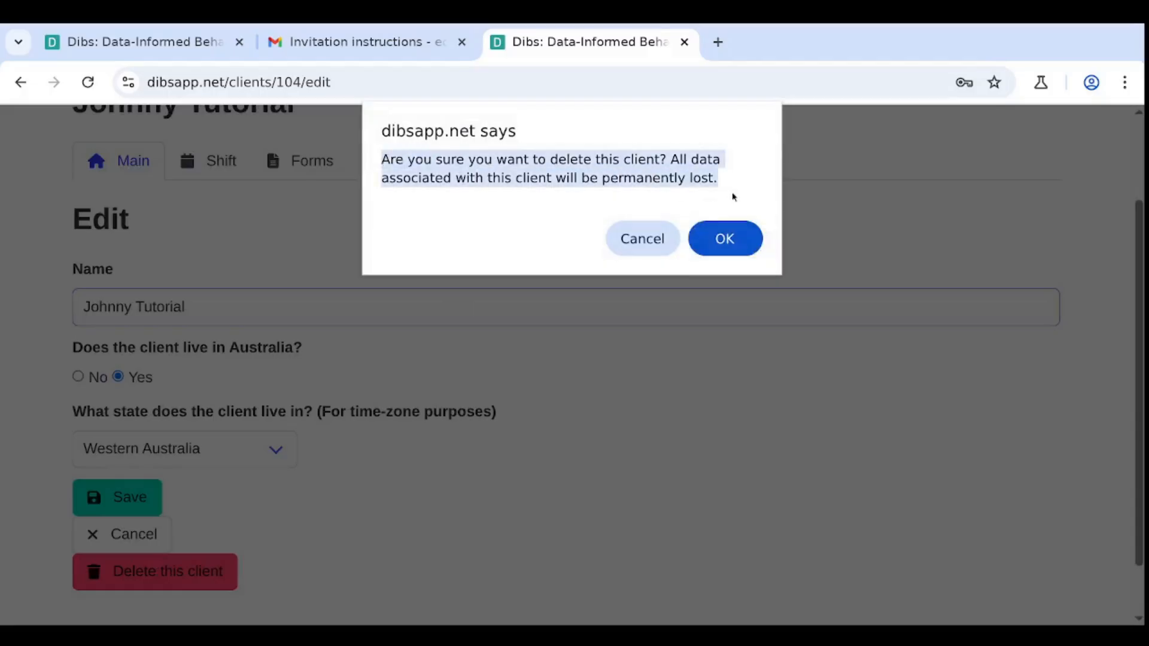